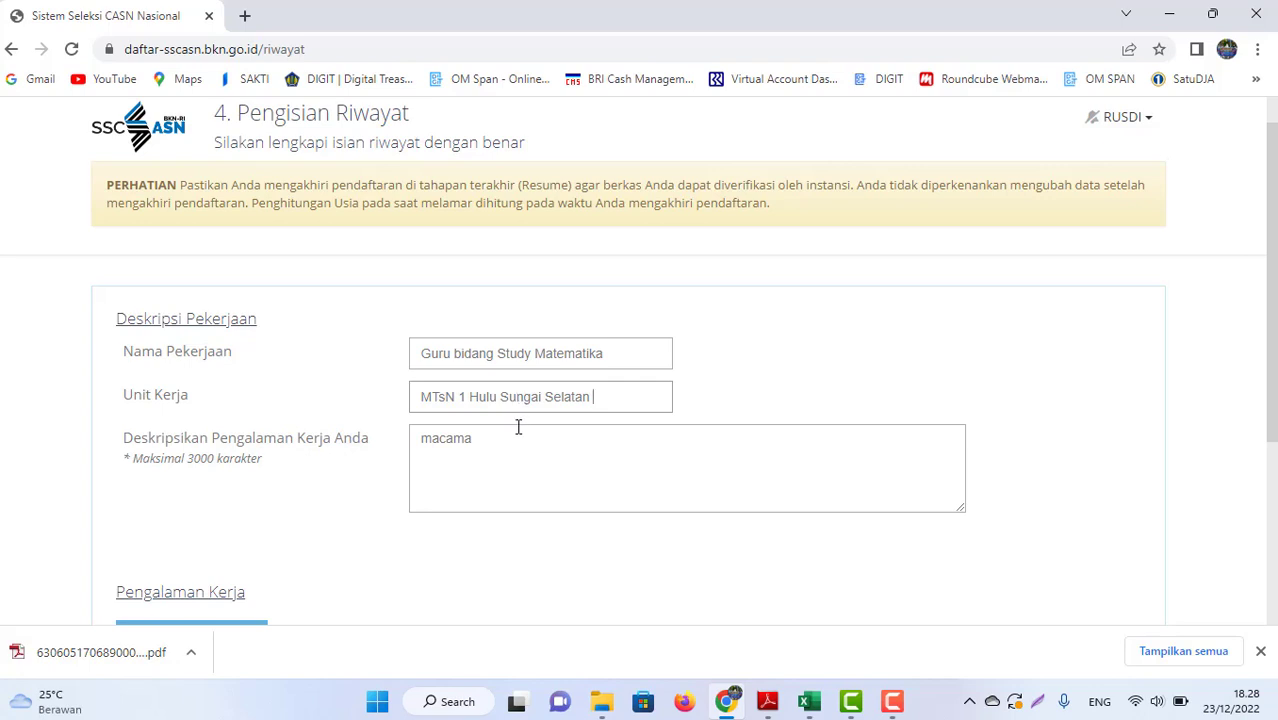
Replace the work experience description with "Guru bidang Study Matematika dari tahun 2006 -2022", reusing the job name text.
{"action": "left_click_drag", "start_coordinate": [508, 437], "coordinate": [370, 437]}
{"action": "key", "text": "BackSpace"}
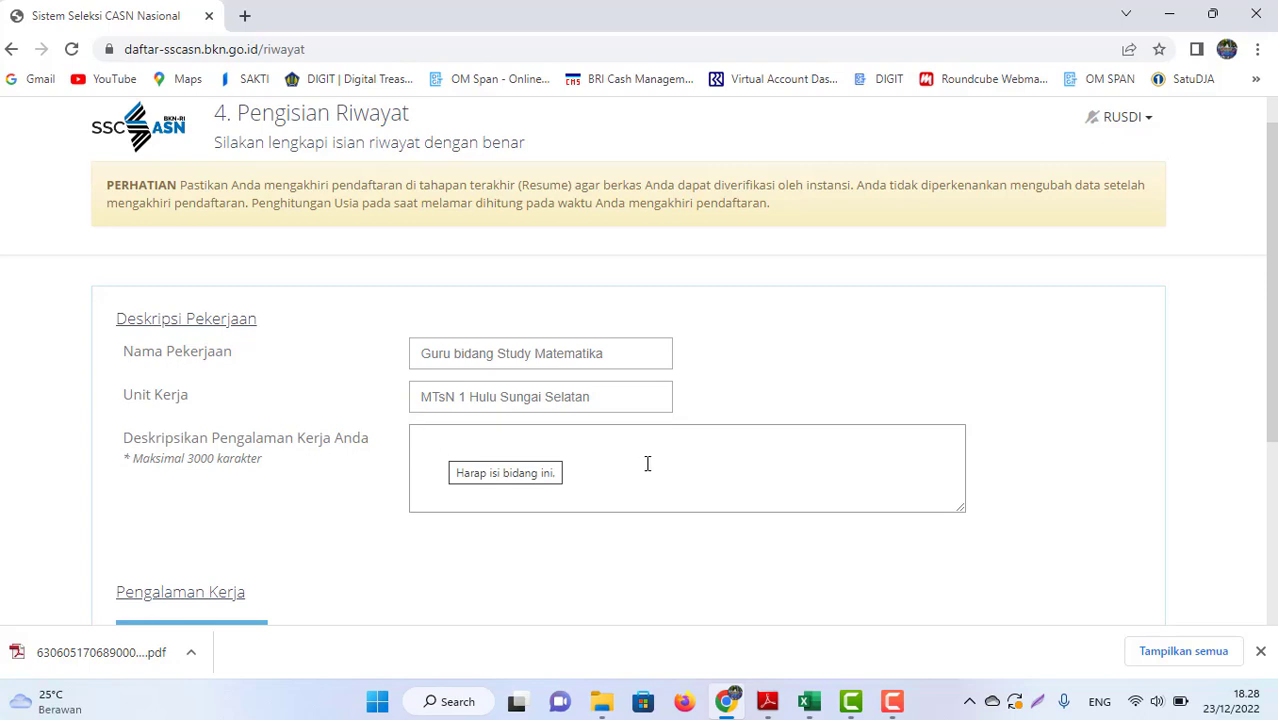
{"action": "left_click_drag", "start_coordinate": [628, 354], "coordinate": [345, 312]}
{"action": "key", "text": "ctrl+c"}
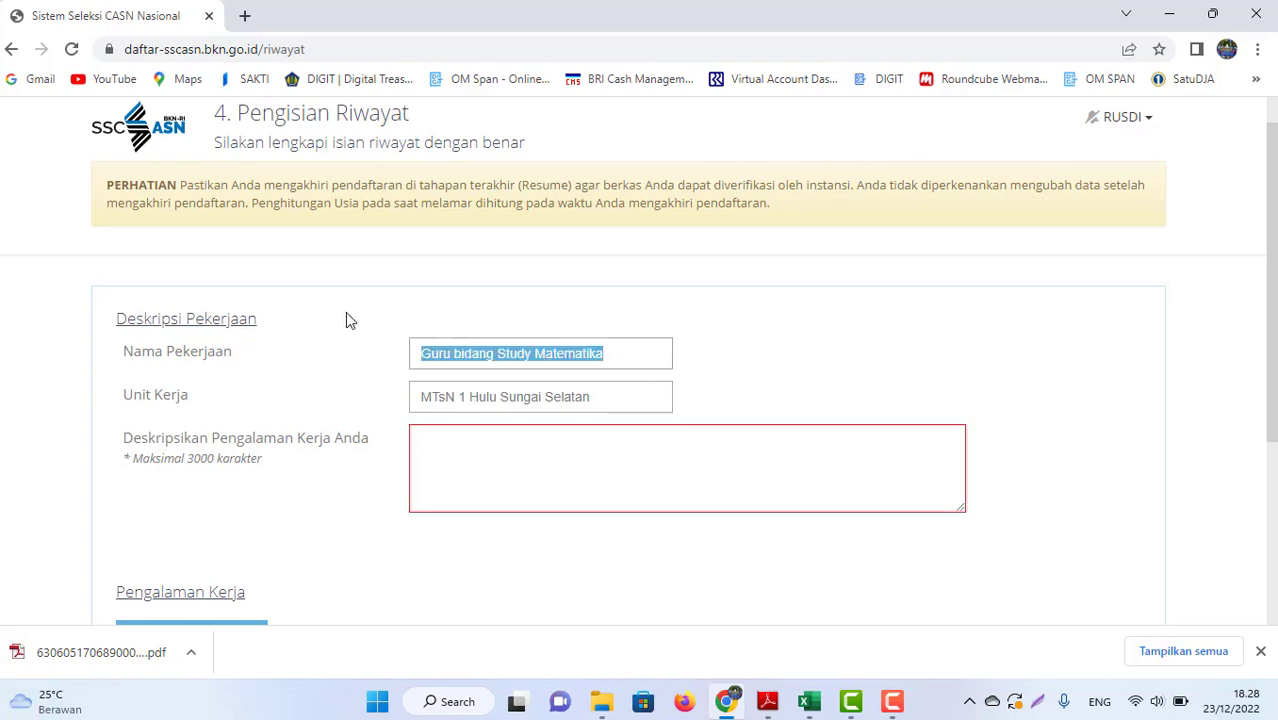
{"action": "left_click", "coordinate": [456, 428]}
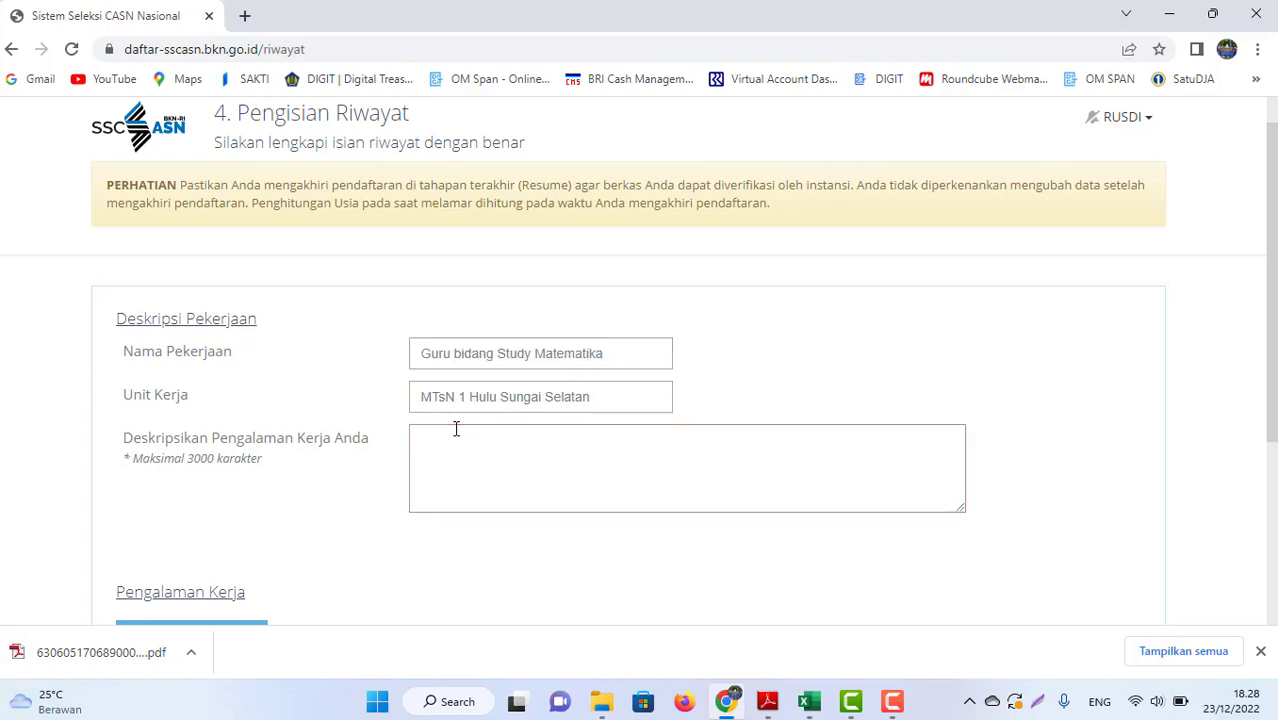
{"action": "key", "text": "ctrl+v"}
{"action": "type", "text": "dari"}
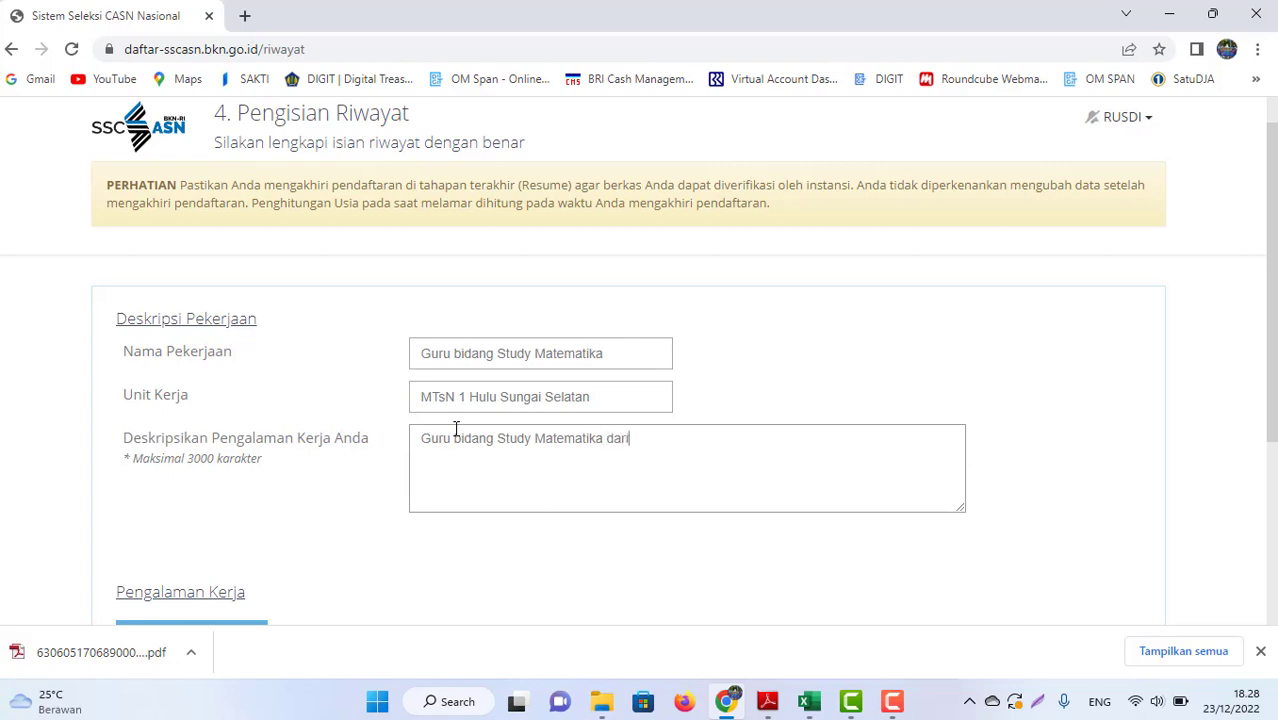
{"action": "type", "text": " tahun 2006 -2022"}
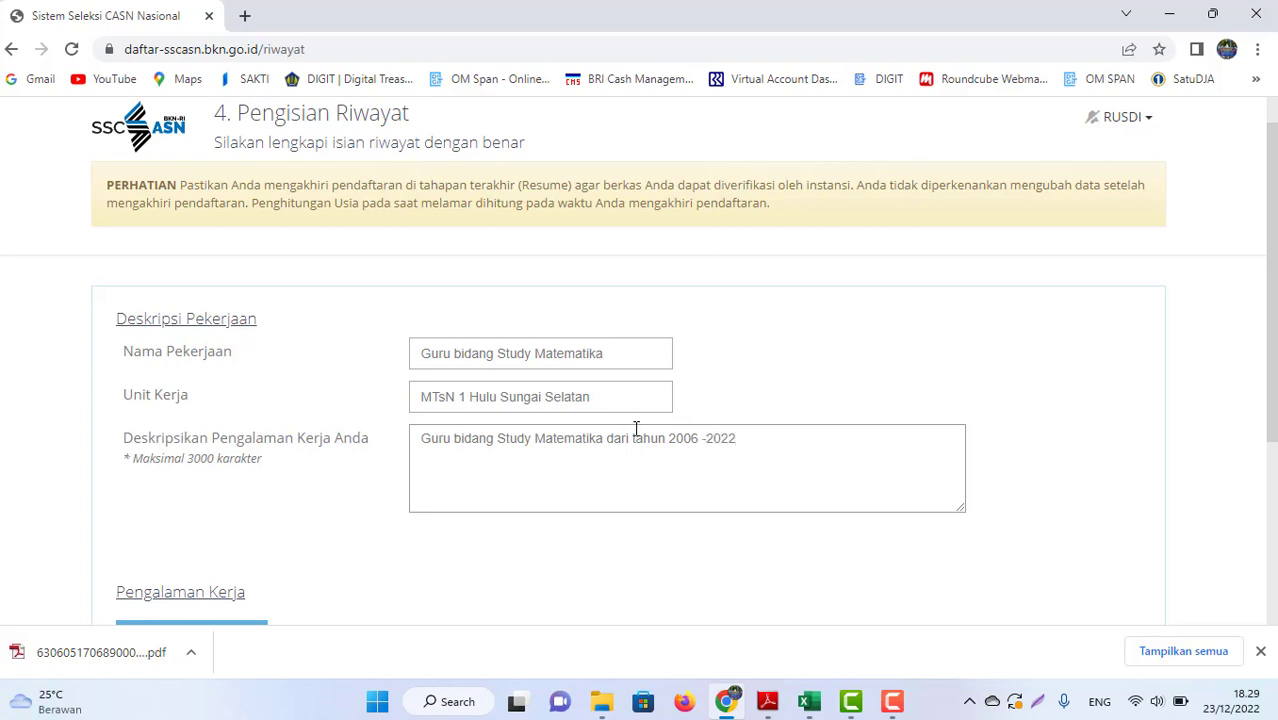
{"action": "key", "text": "Return"}
Delete the existing MTsN 1 HSS entry from the Pengalaman Kerja table.
{"action": "left_click_drag", "start_coordinate": [1274, 352], "coordinate": [1274, 480]}
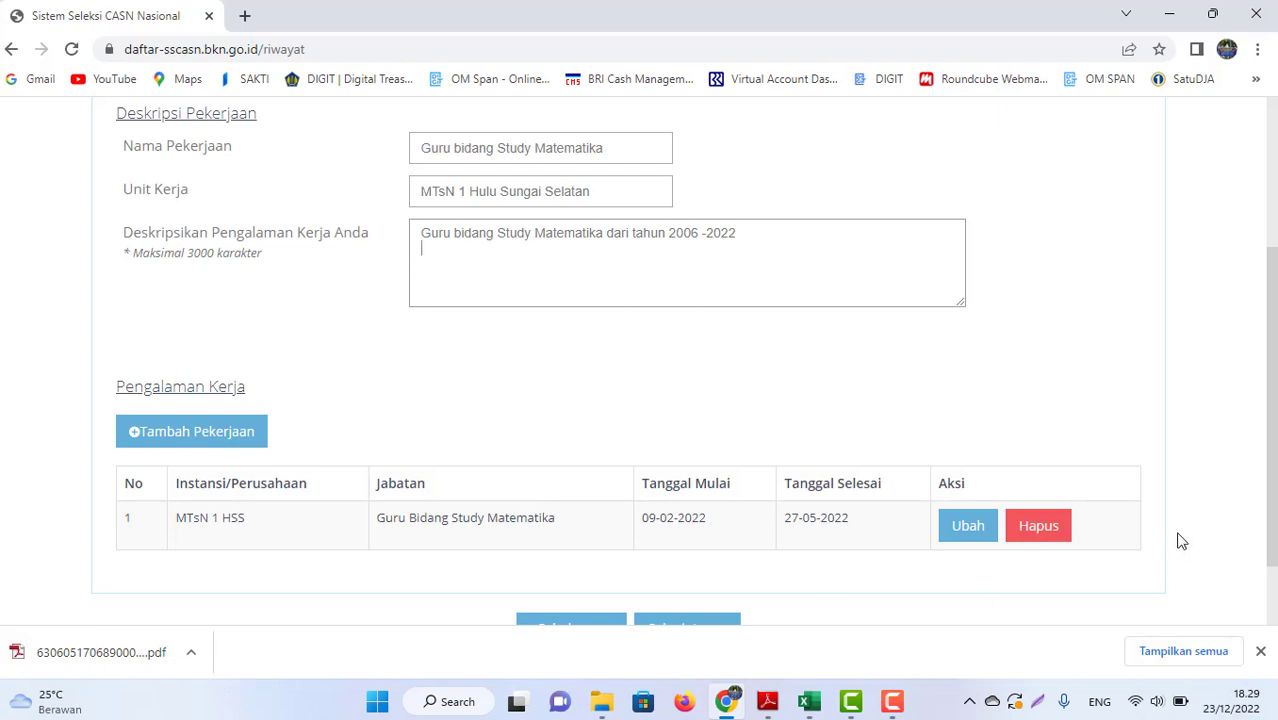
{"action": "left_click", "coordinate": [1040, 530]}
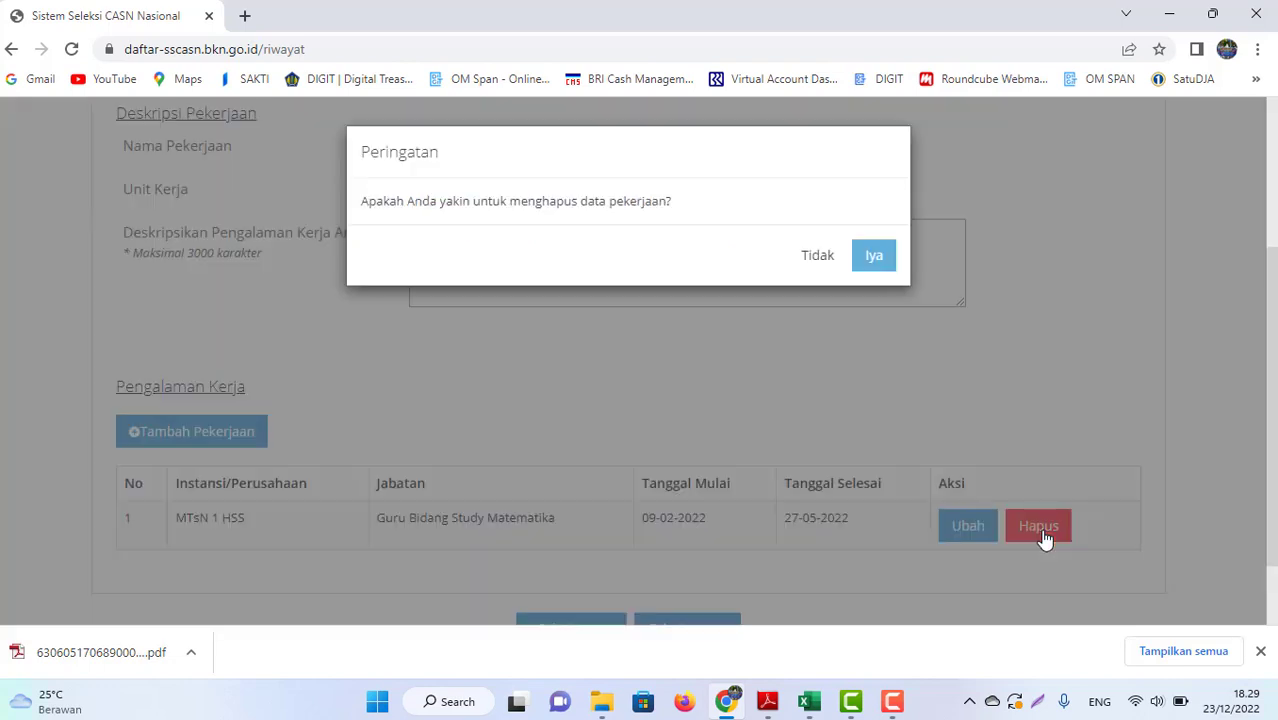
{"action": "left_click", "coordinate": [874, 257]}
{"action": "scroll", "coordinate": [1275, 375], "scroll_direction": "up", "scroll_amount": 1}
{"action": "scroll", "coordinate": [1275, 375], "scroll_direction": "down", "scroll_amount": 2}
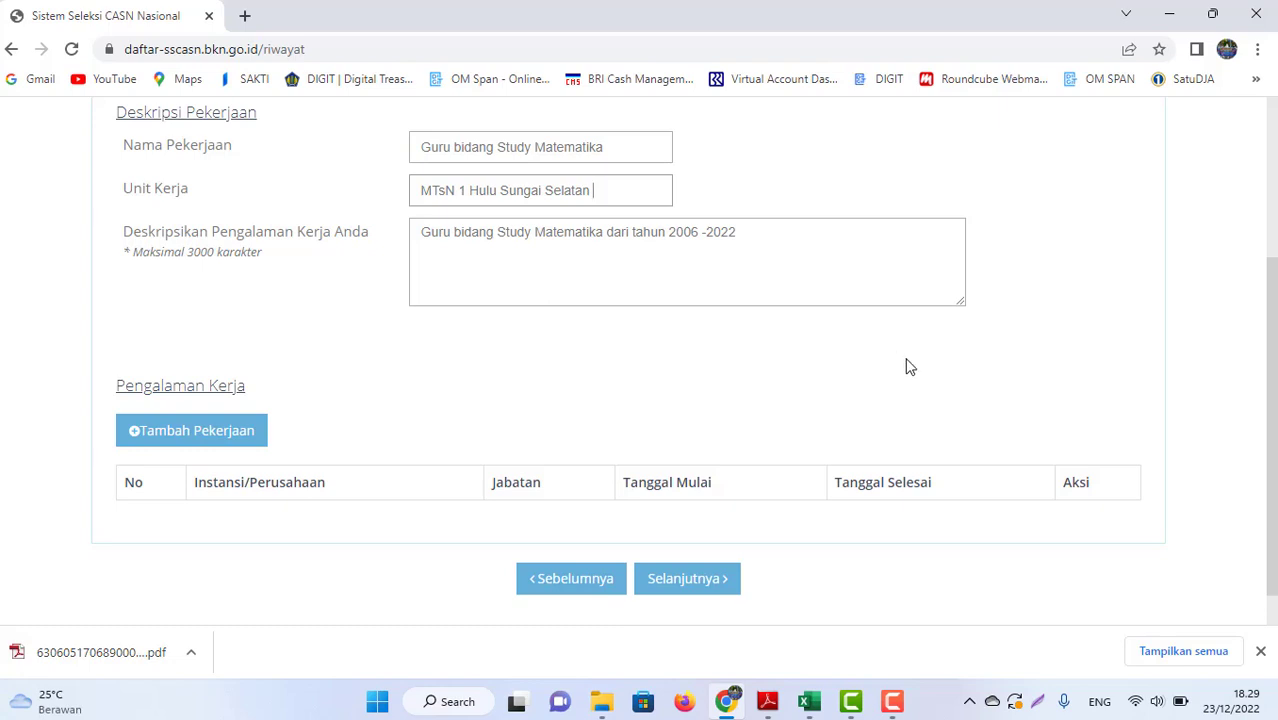
Start a new work experience entry with Kementerian Agama as the government agency.
{"action": "left_click", "coordinate": [179, 437]}
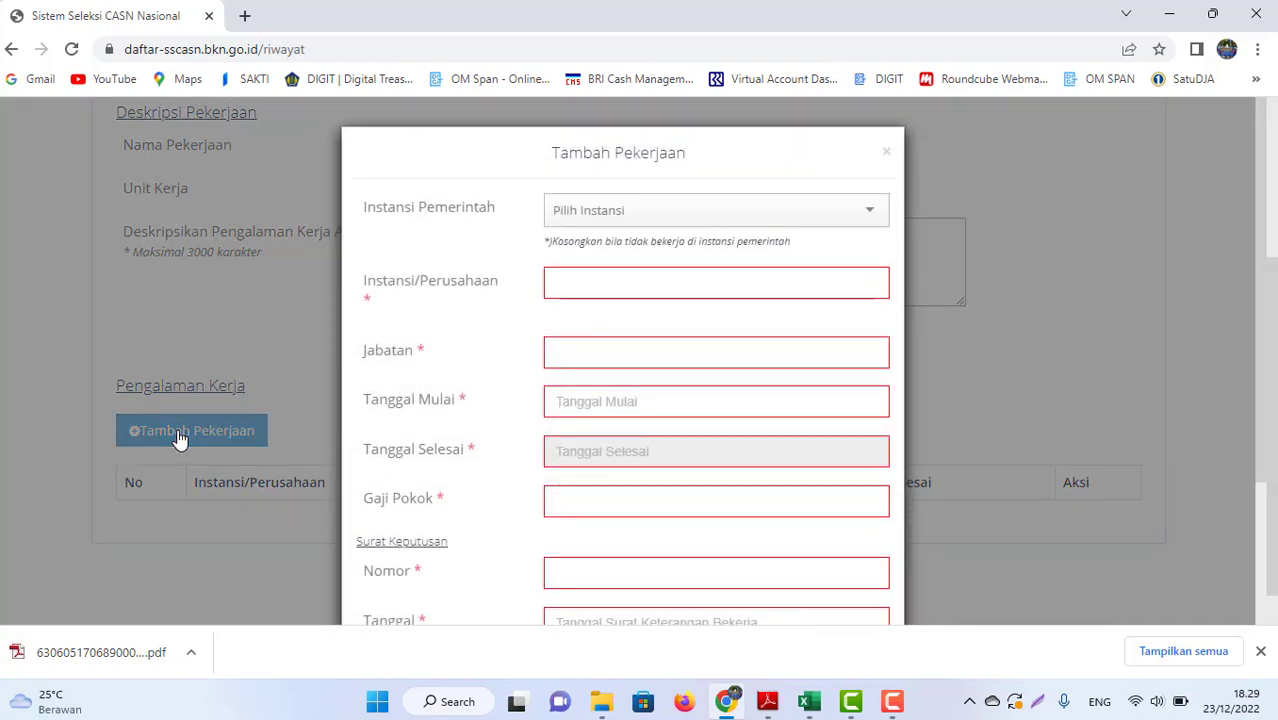
{"action": "left_click", "coordinate": [620, 214]}
{"action": "type", "text": "kemen"}
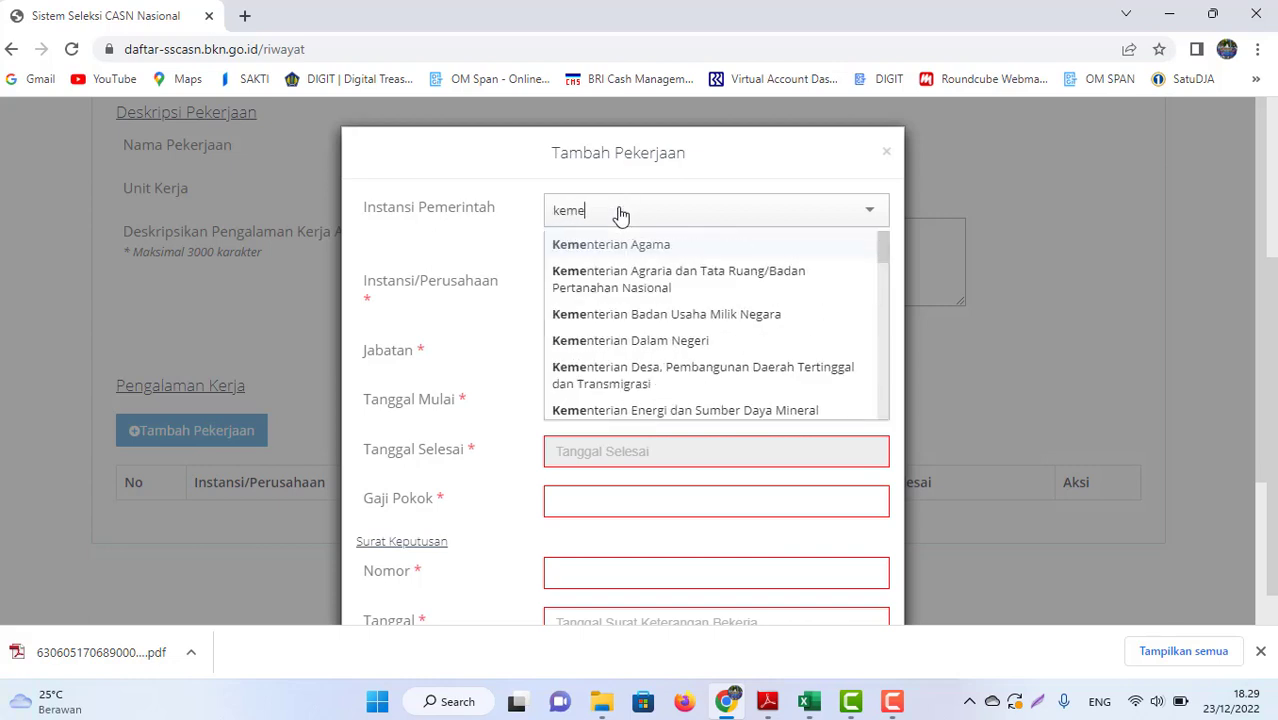
{"action": "left_click", "coordinate": [604, 244]}
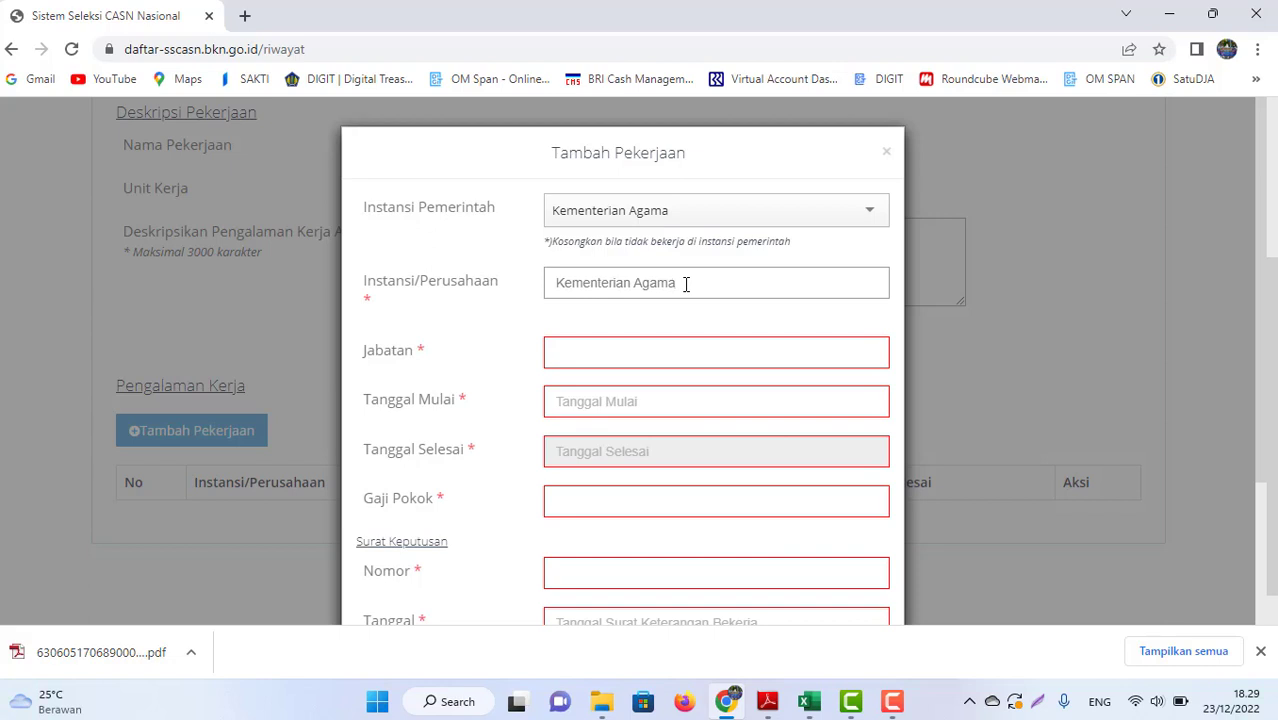
Set the entry's Instansi/Perusahaan to "MTsN 1 Hulu Sungai Selatan" and Jabatan to "Guru Bidang Study Matematika".
{"action": "left_click_drag", "start_coordinate": [686, 284], "coordinate": [503, 281]}
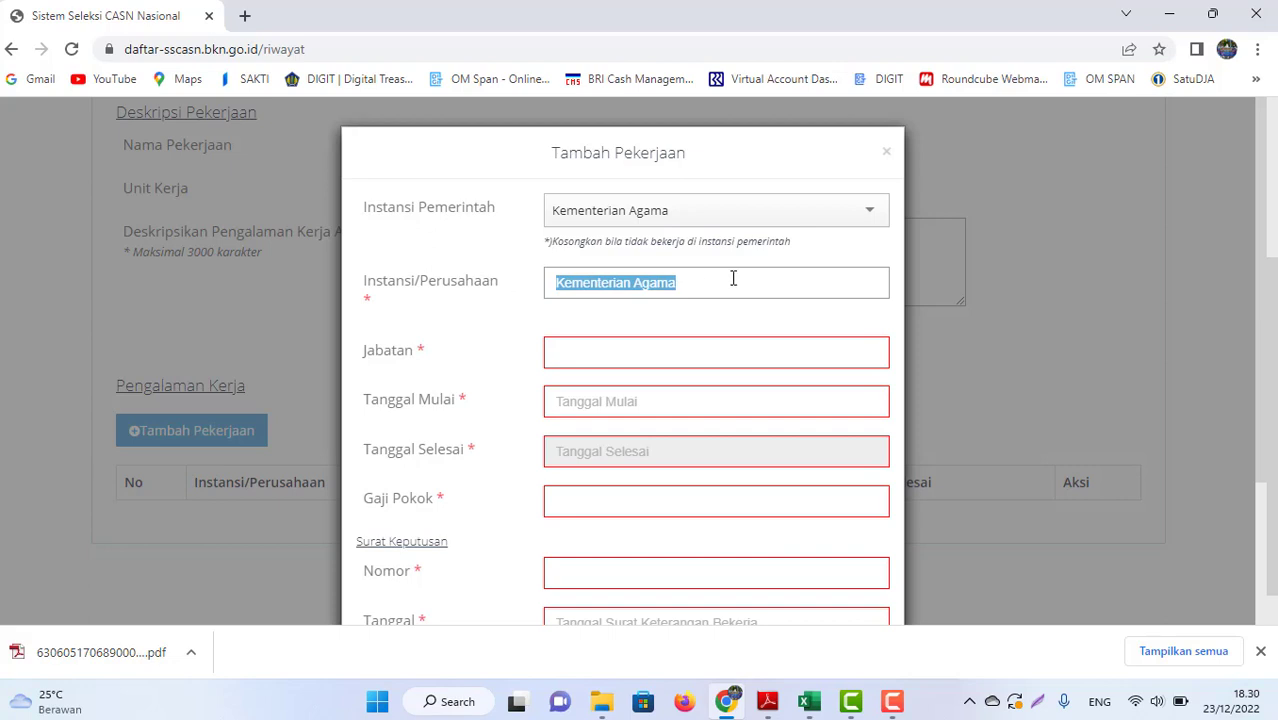
{"action": "type", "text": "M"}
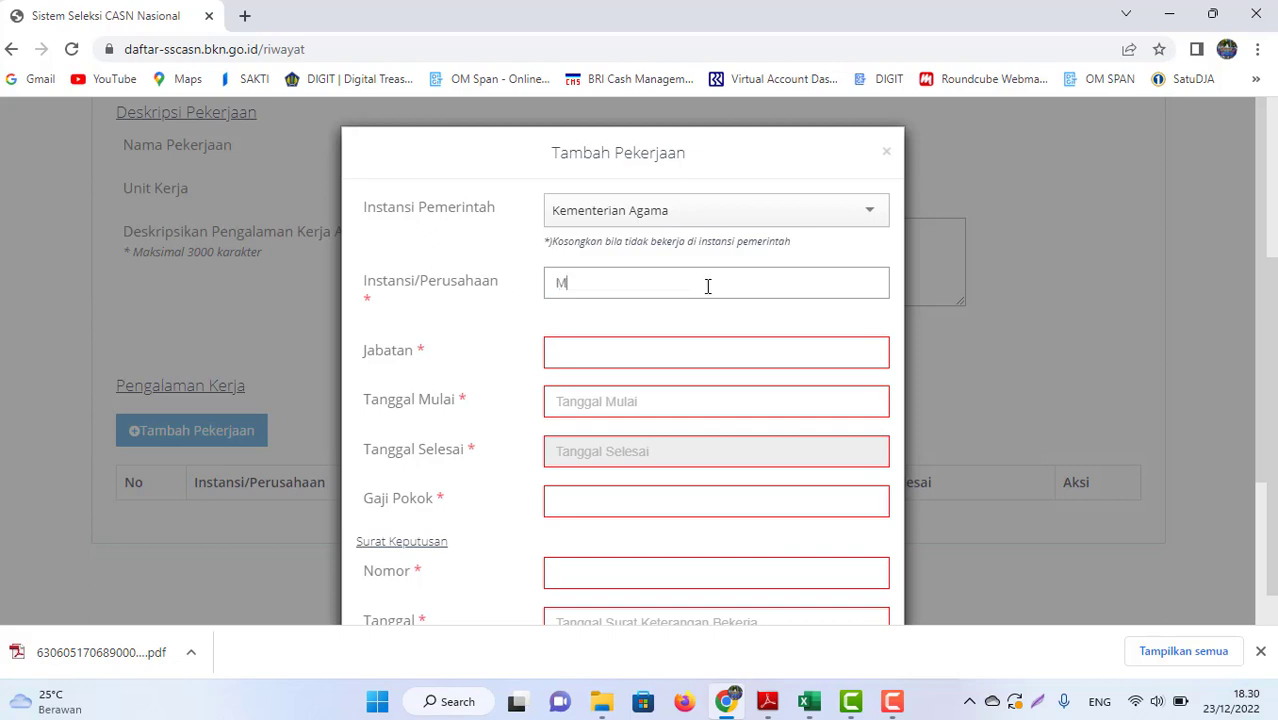
{"action": "type", "text": "TsN 1 Hulu Sungai"}
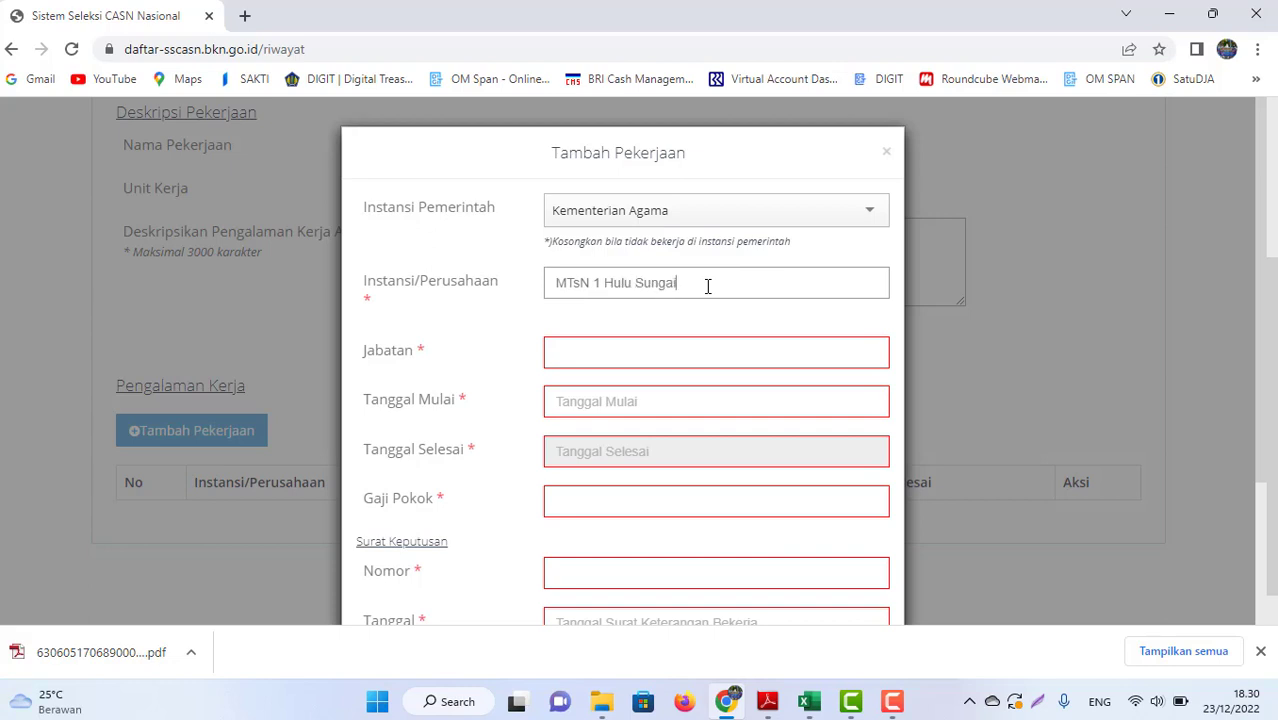
{"action": "type", "text": " Selatan"}
{"action": "left_click", "coordinate": [589, 341]}
{"action": "type", "text": "Gu"}
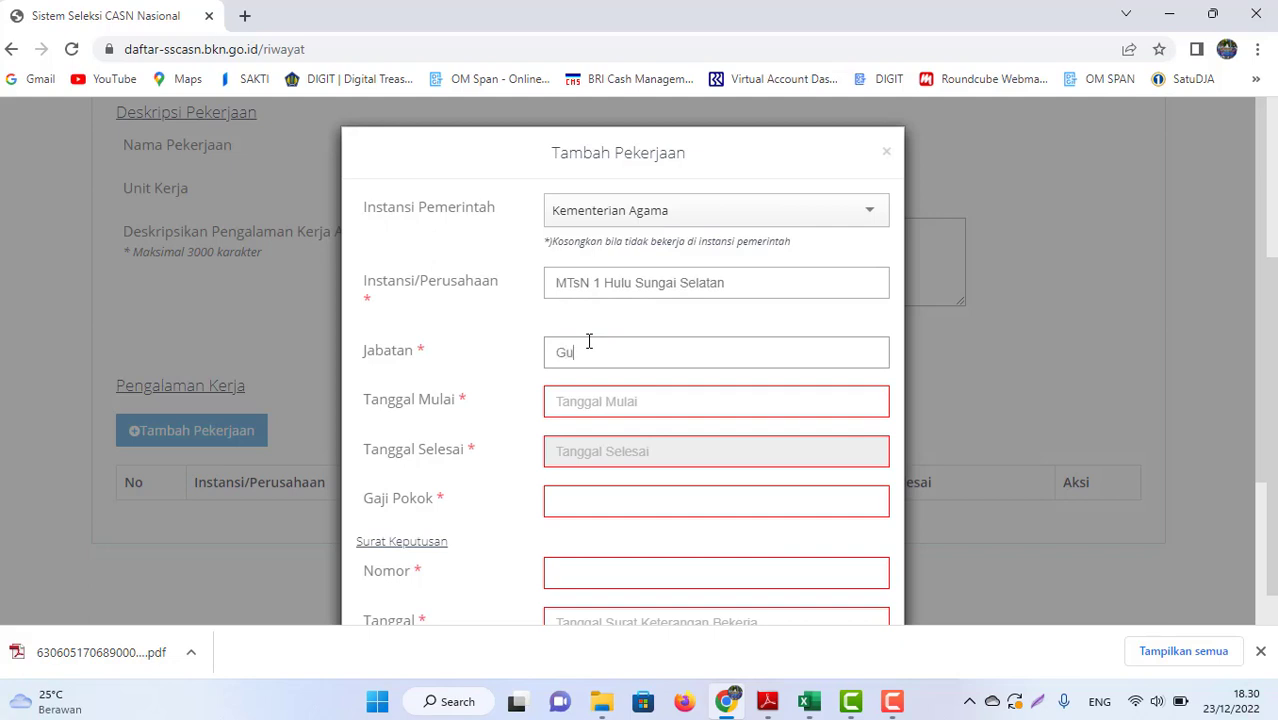
{"action": "type", "text": "ru Bidang Study Matematika"}
Set the job's start date to 01-01-2005.
{"action": "left_click", "coordinate": [626, 410]}
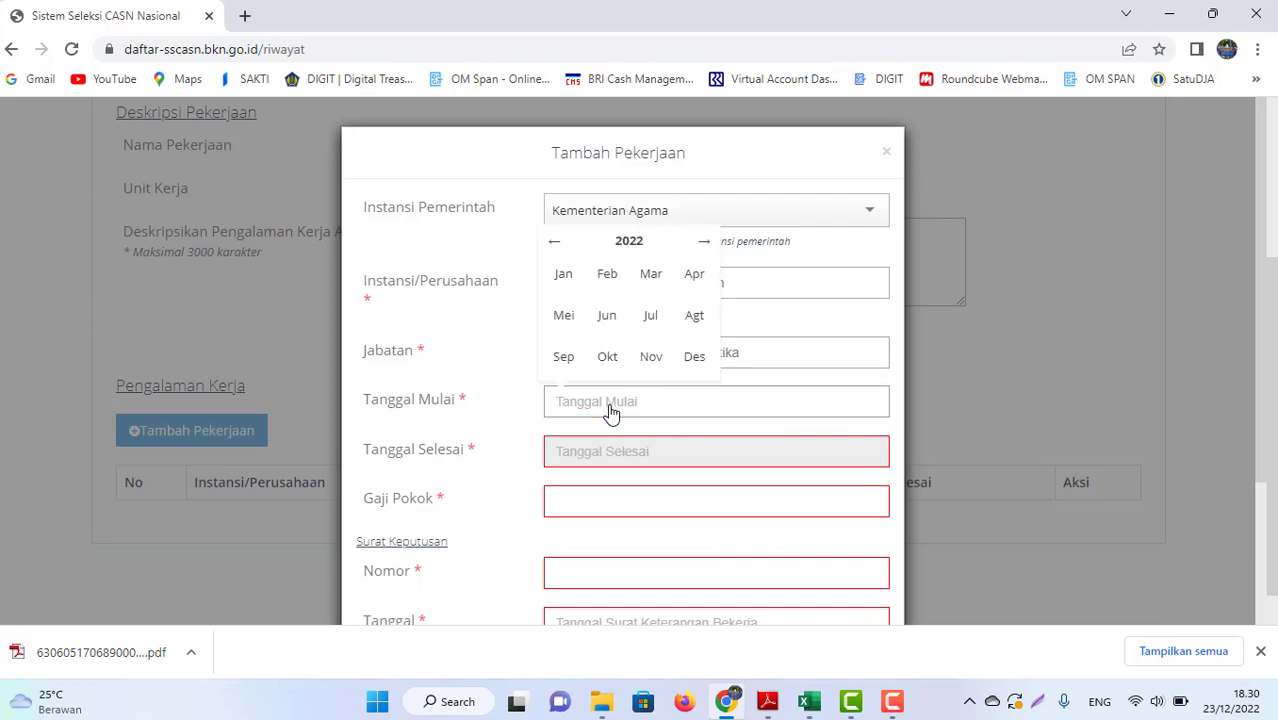
{"action": "left_click", "coordinate": [559, 245]}
{"action": "left_click", "coordinate": [559, 245]}
{"action": "left_click", "coordinate": [559, 245]}
{"action": "left_click", "coordinate": [559, 245]}
{"action": "left_click", "coordinate": [559, 245]}
{"action": "left_click", "coordinate": [559, 245]}
{"action": "left_click", "coordinate": [559, 245]}
{"action": "left_click", "coordinate": [559, 245]}
{"action": "left_click", "coordinate": [559, 245]}
{"action": "left_click", "coordinate": [559, 245]}
{"action": "left_click", "coordinate": [566, 277]}
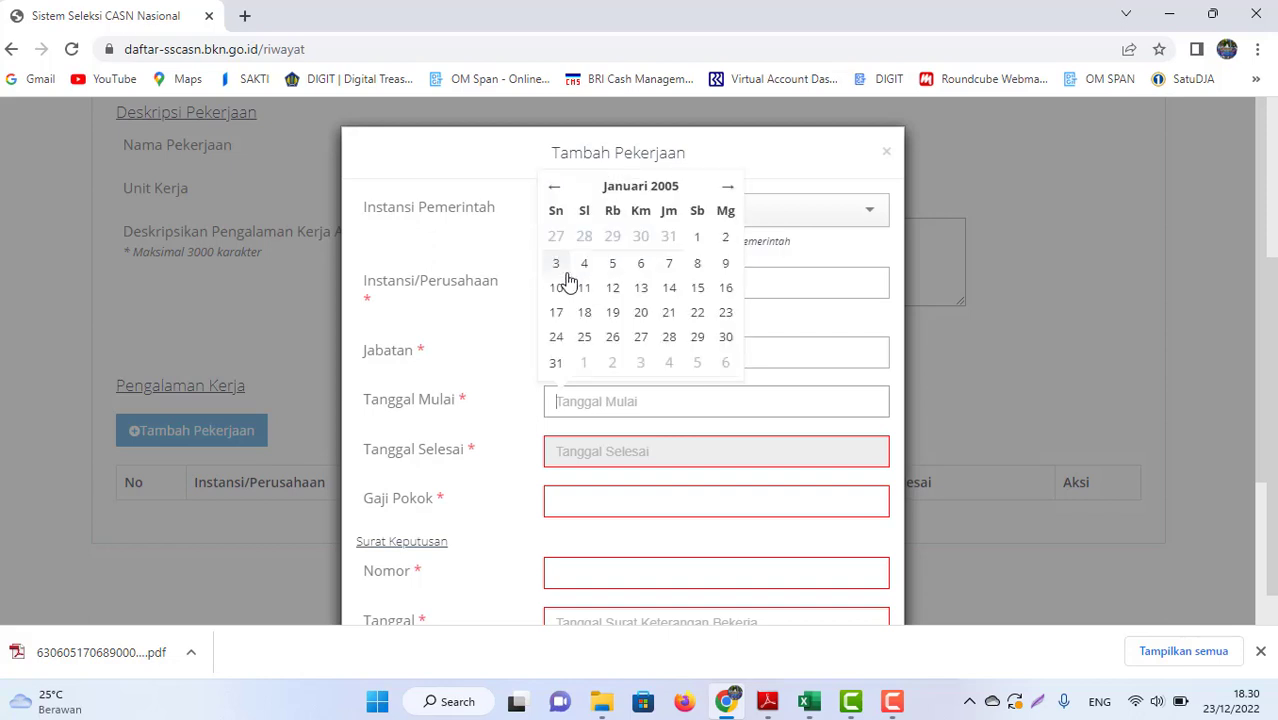
{"action": "left_click", "coordinate": [698, 241]}
Set the job's end date to 31-12-2022 and the basic salary to 1000000.
{"action": "left_click", "coordinate": [596, 456]}
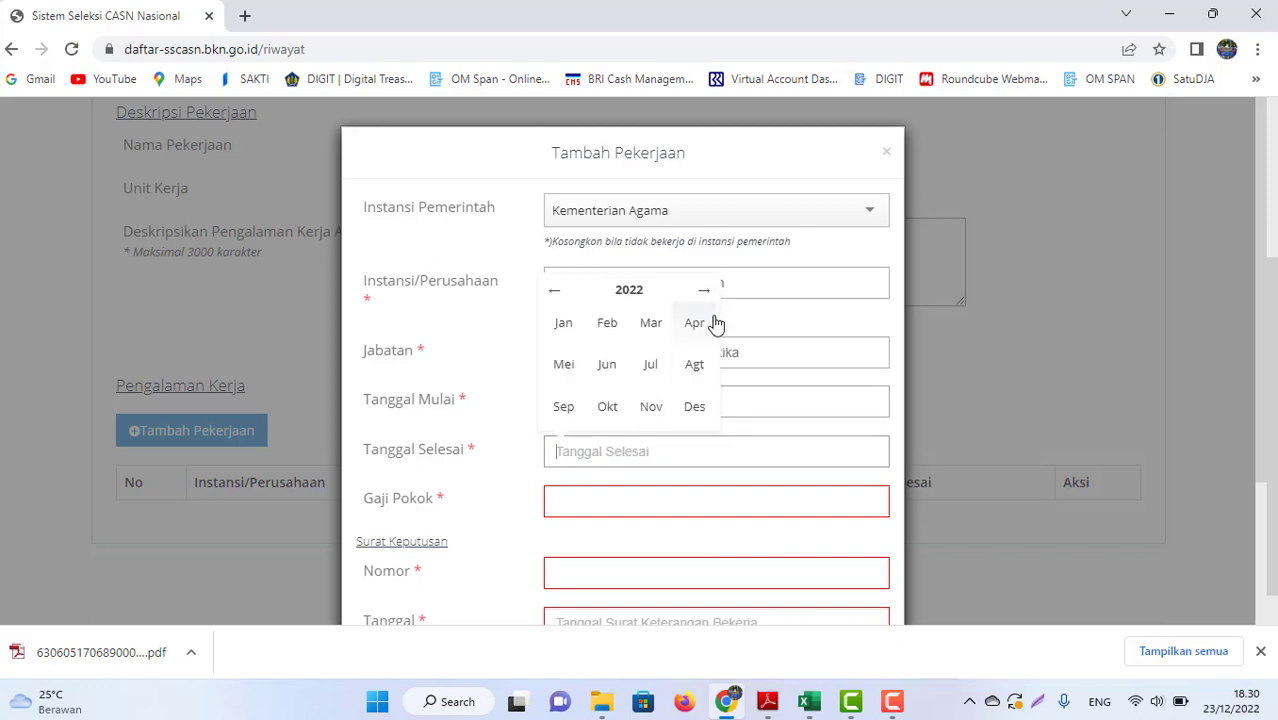
{"action": "left_click", "coordinate": [696, 408]}
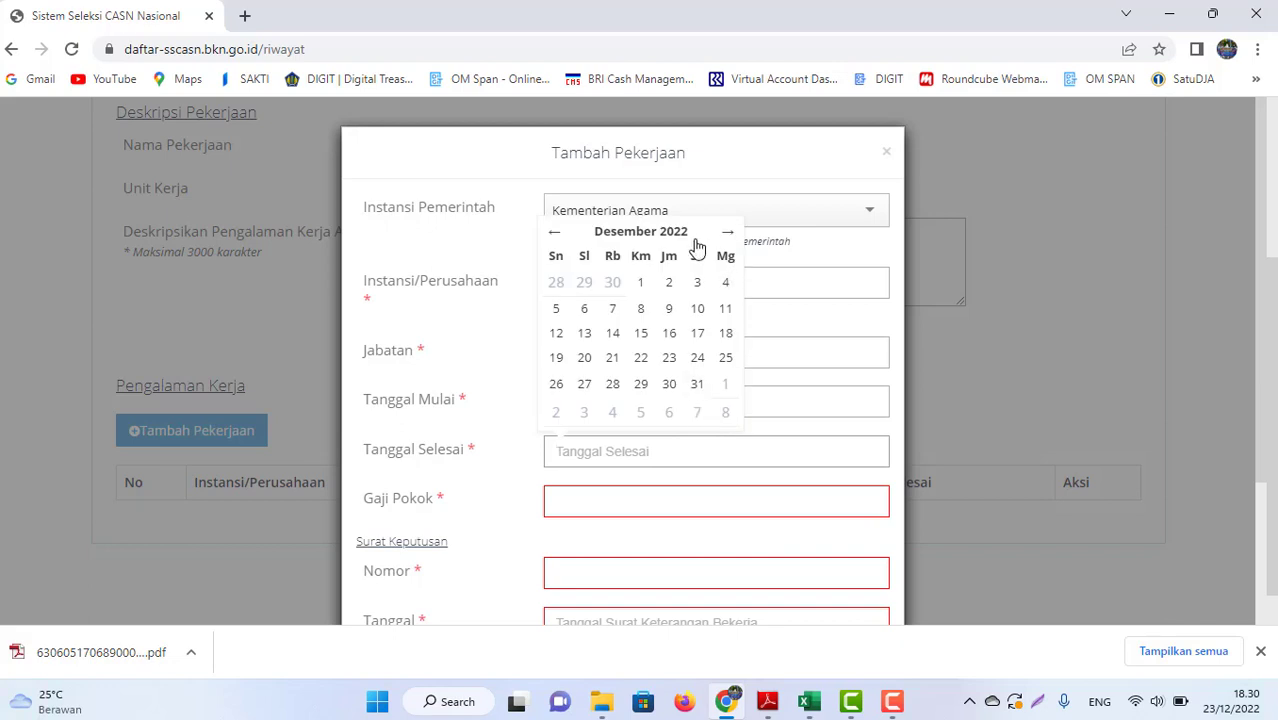
{"action": "left_click", "coordinate": [697, 386]}
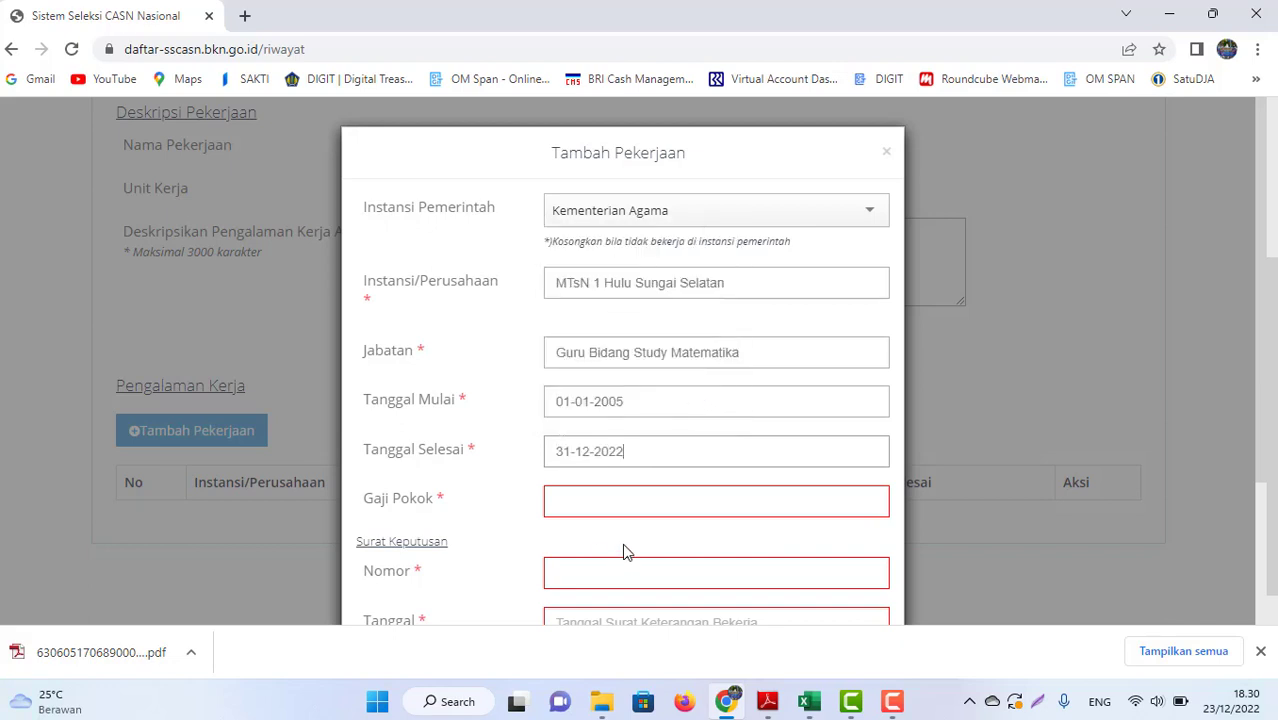
{"action": "left_click", "coordinate": [582, 506]}
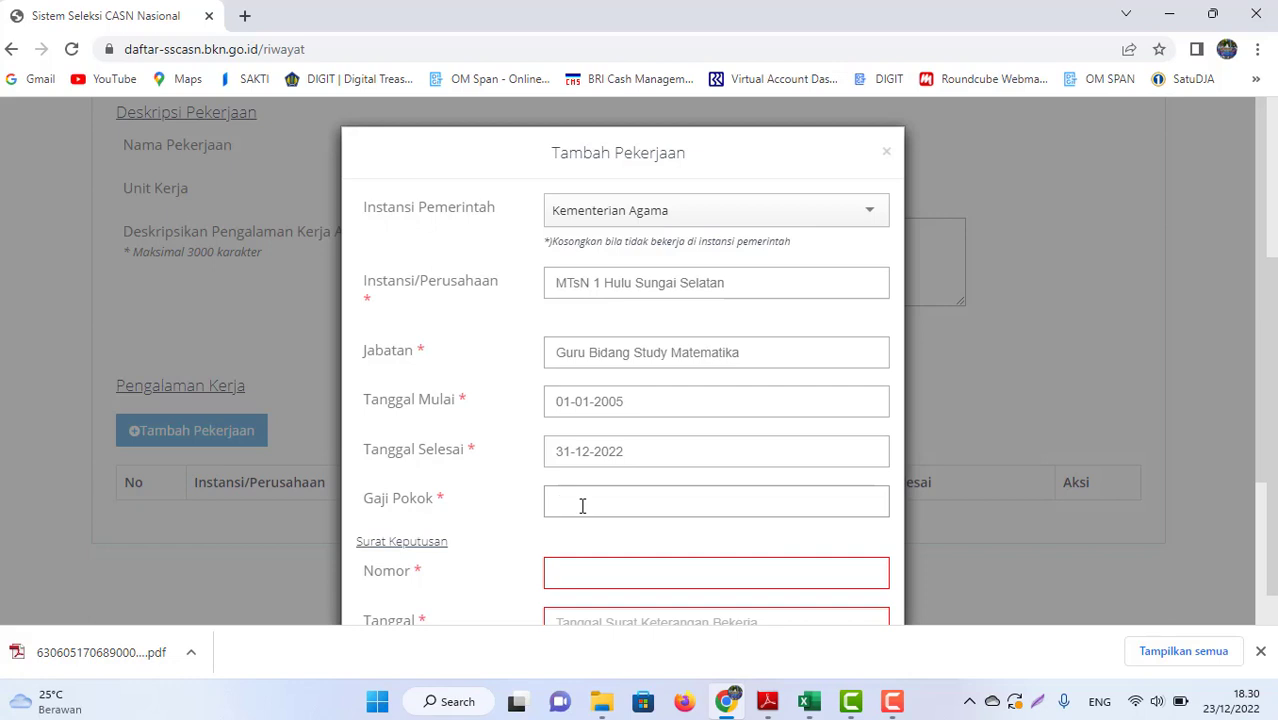
{"action": "type", "text": "100000"}
{"action": "type", "text": "0"}
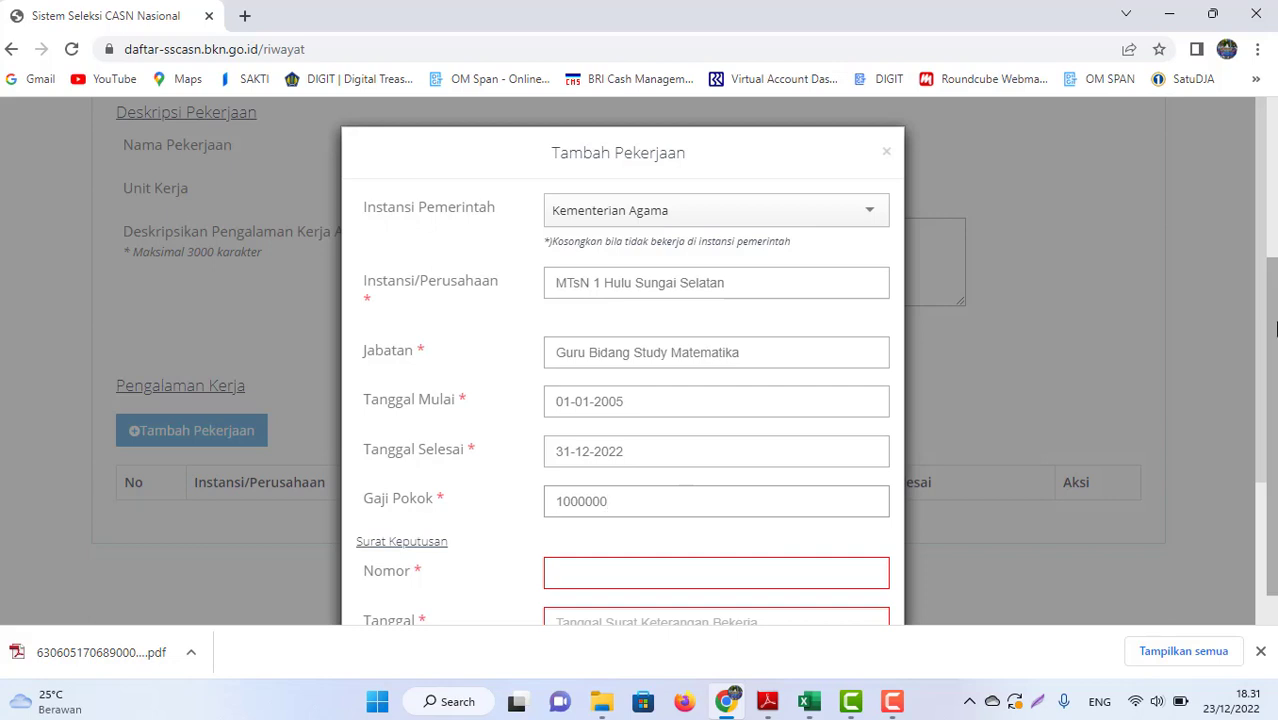
Fill in the Surat Keputusan number as "MTs.17.05/" and its date as 02-01-2022.
{"action": "scroll", "coordinate": [1160, 420], "scroll_direction": "down", "scroll_amount": 1}
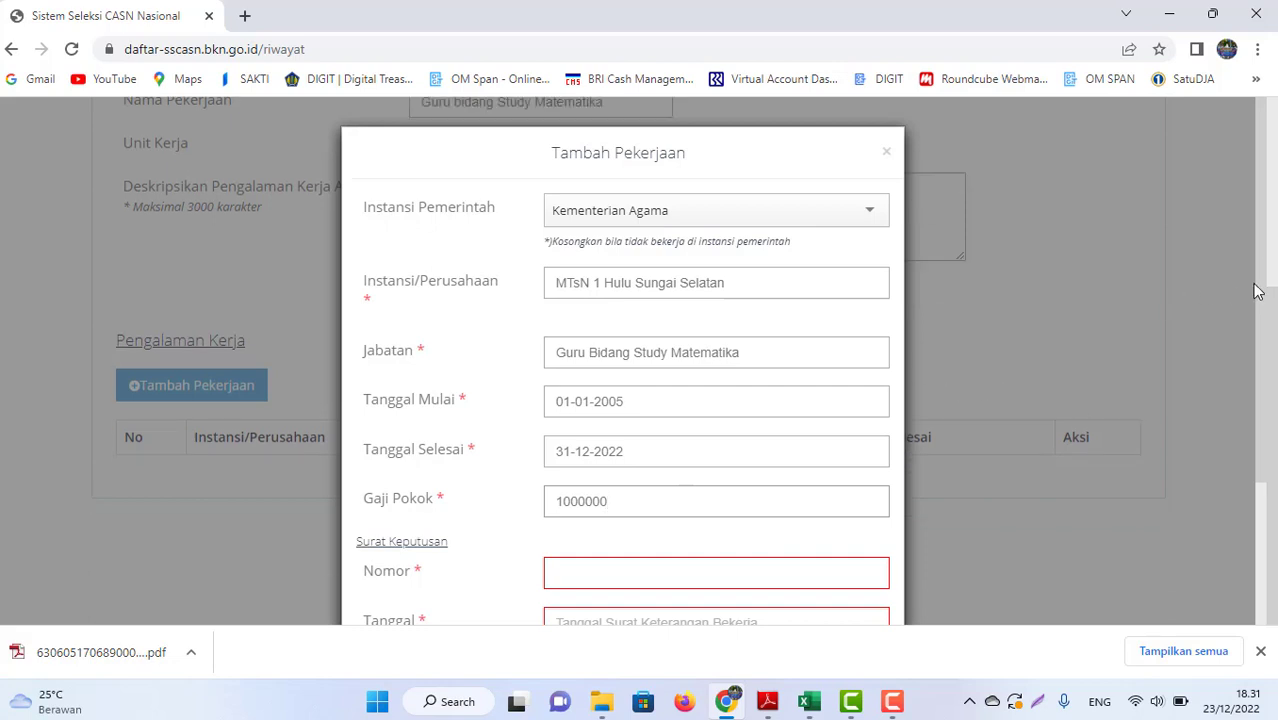
{"action": "scroll", "coordinate": [1260, 300], "scroll_direction": "down", "scroll_amount": 2}
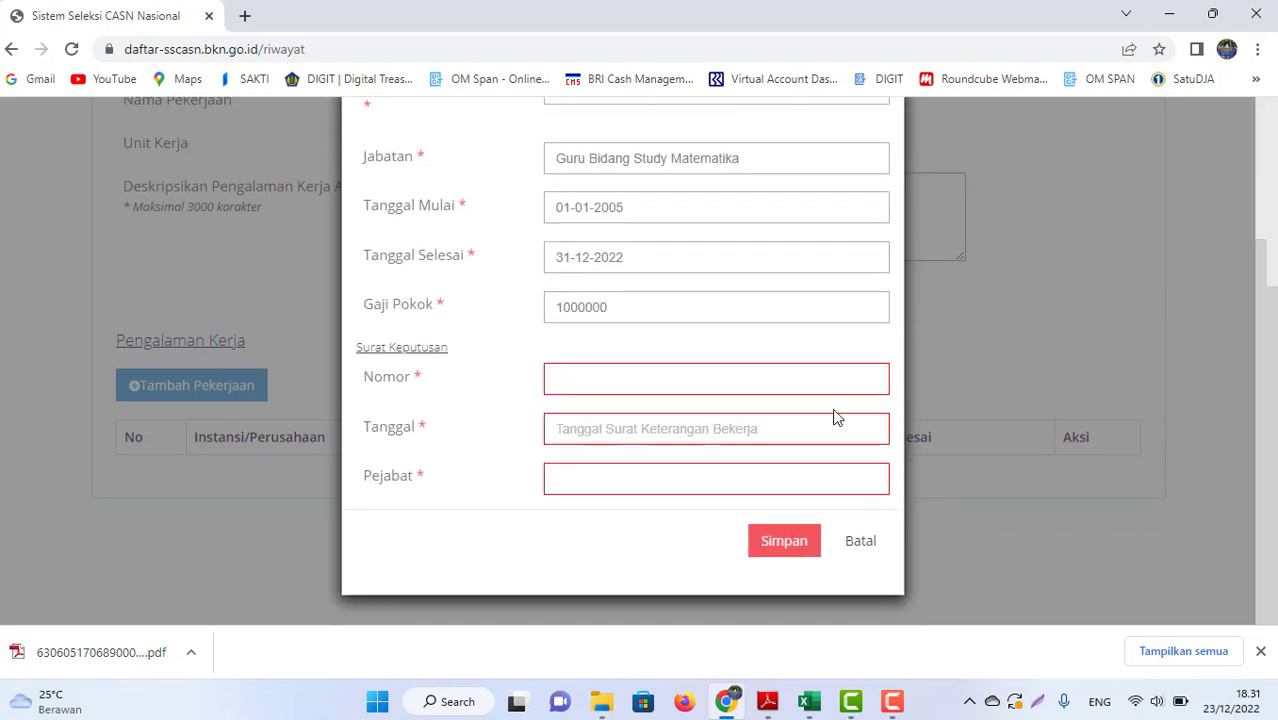
{"action": "left_click", "coordinate": [567, 378]}
{"action": "type", "text": "M"}
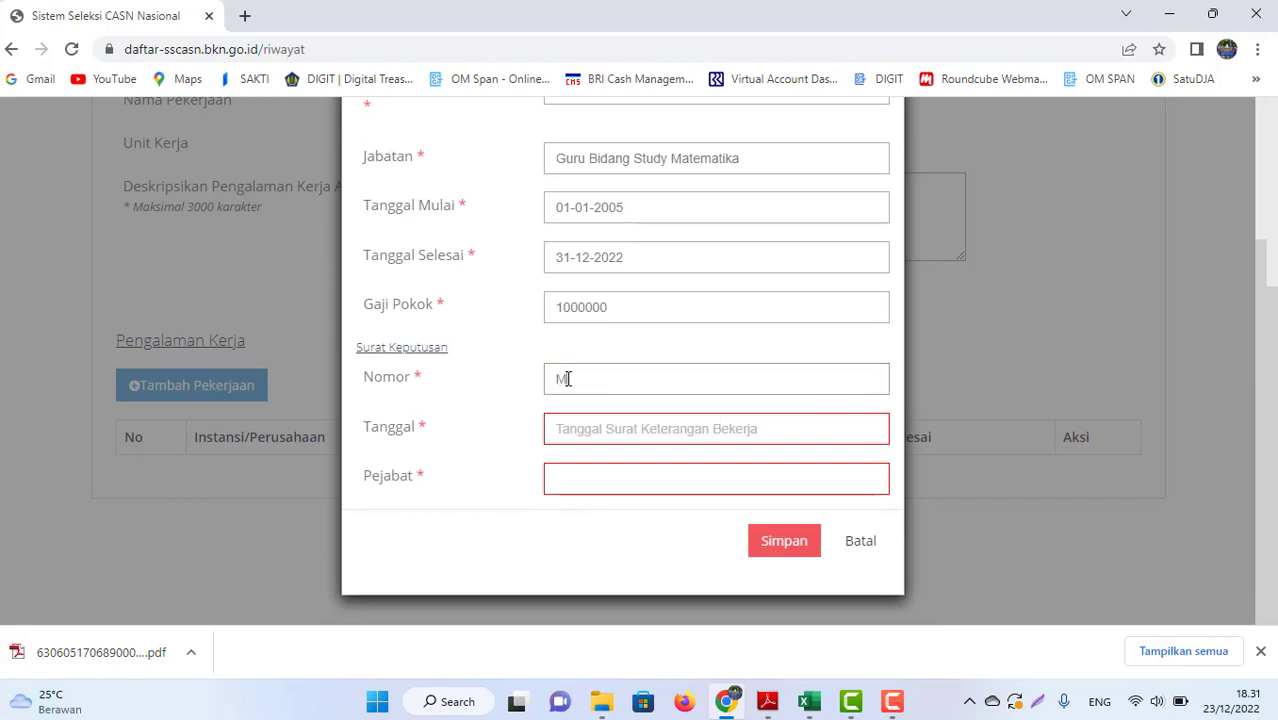
{"action": "type", "text": "Ts.17.05/"}
{"action": "left_click", "coordinate": [604, 440]}
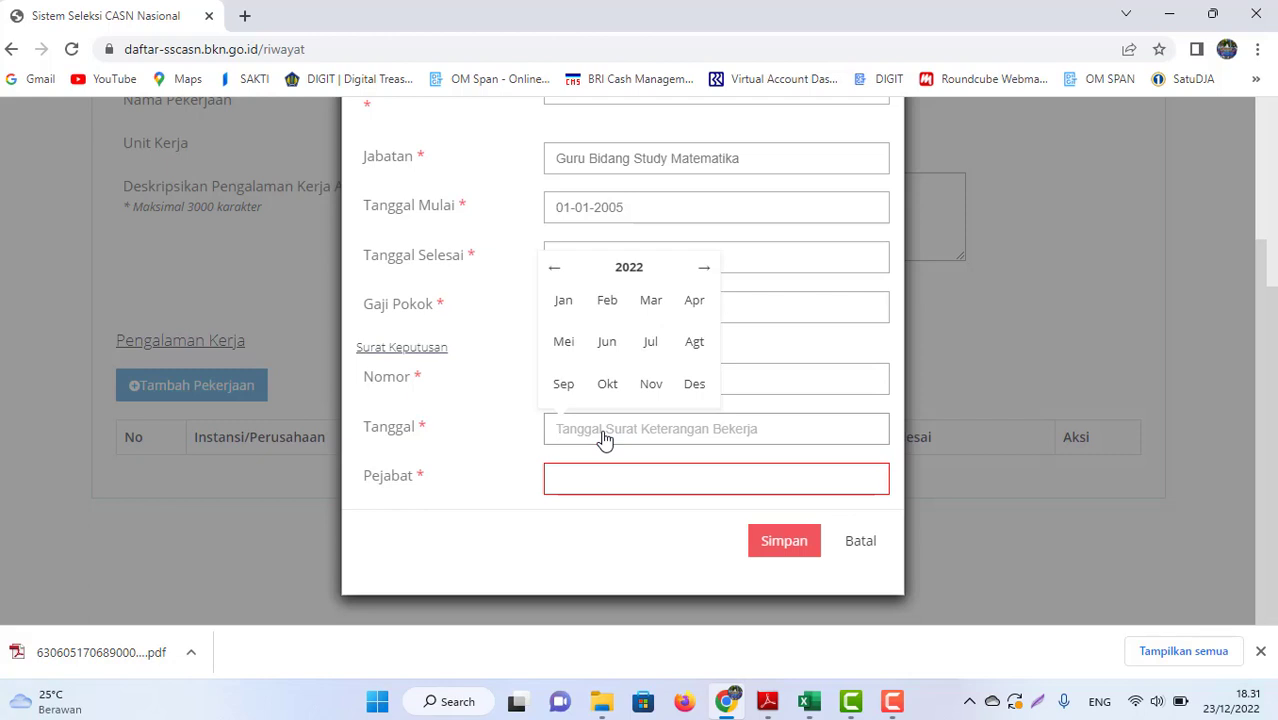
{"action": "left_click", "coordinate": [560, 302]}
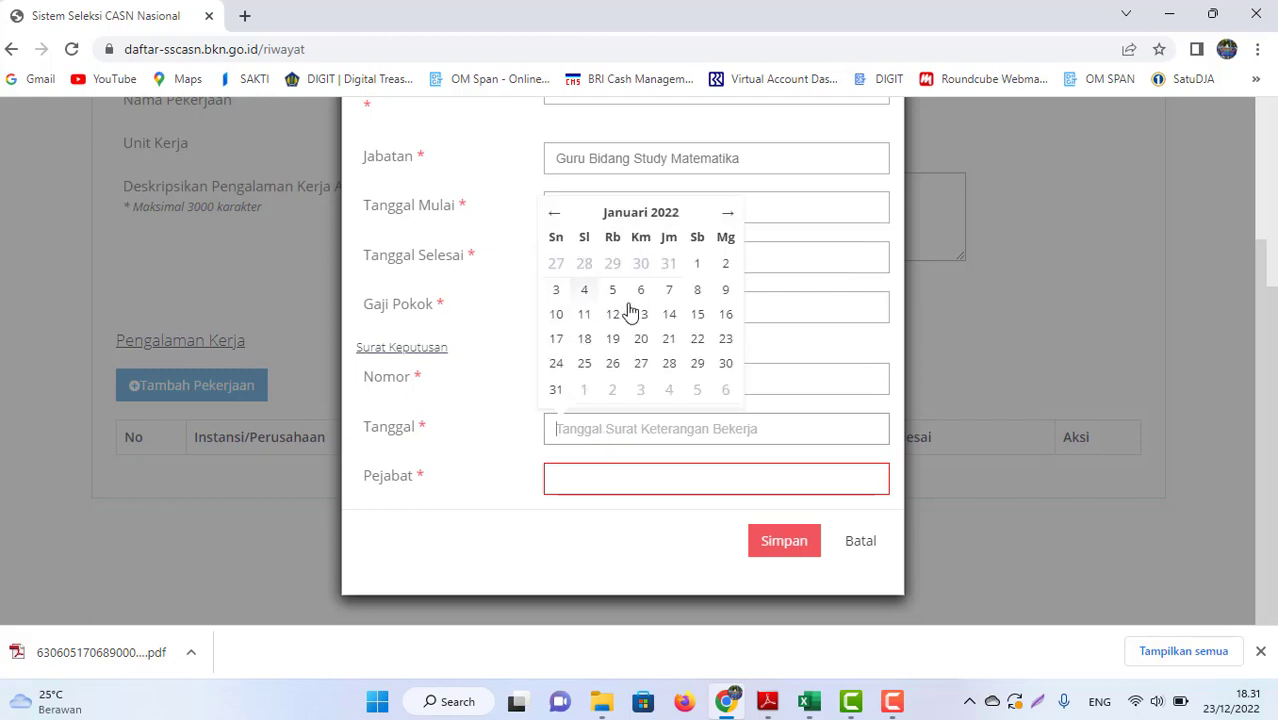
{"action": "left_click", "coordinate": [723, 268]}
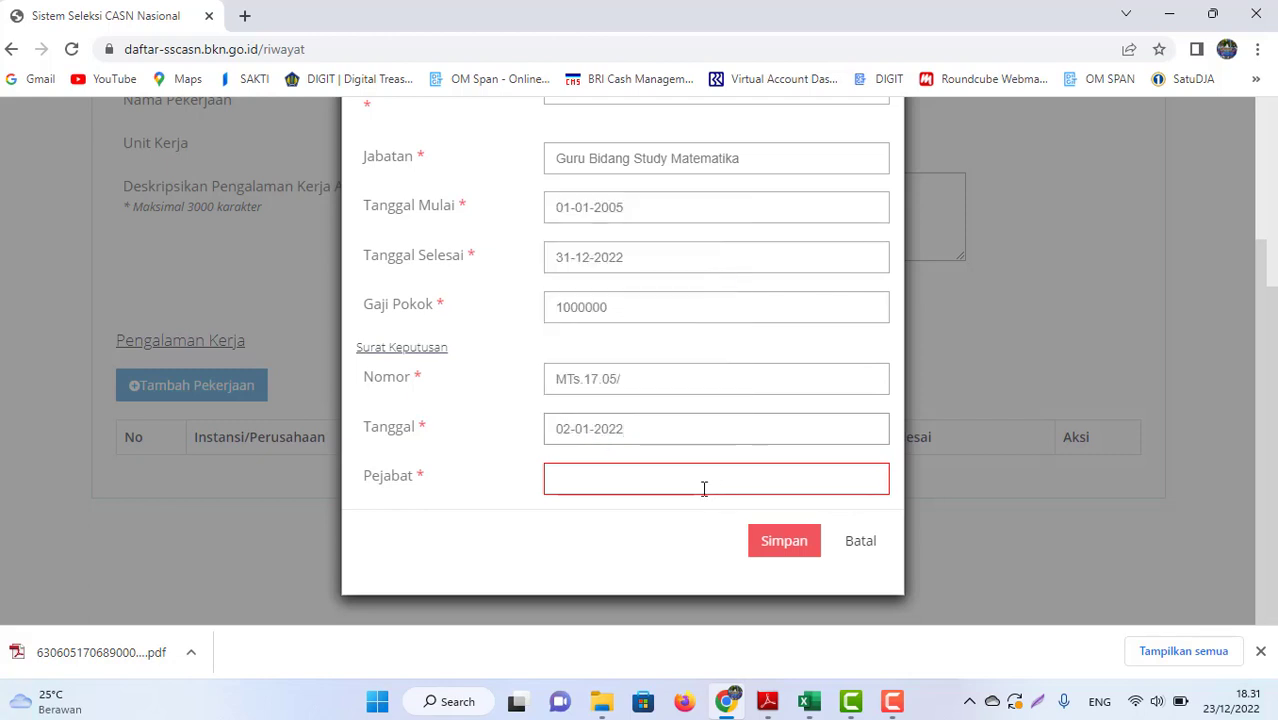
Enter "Kepala MTsN 1 Hulu Sungai Selatan" as the decree's Pejabat and save the work experience entry.
{"action": "left_click", "coordinate": [619, 478]}
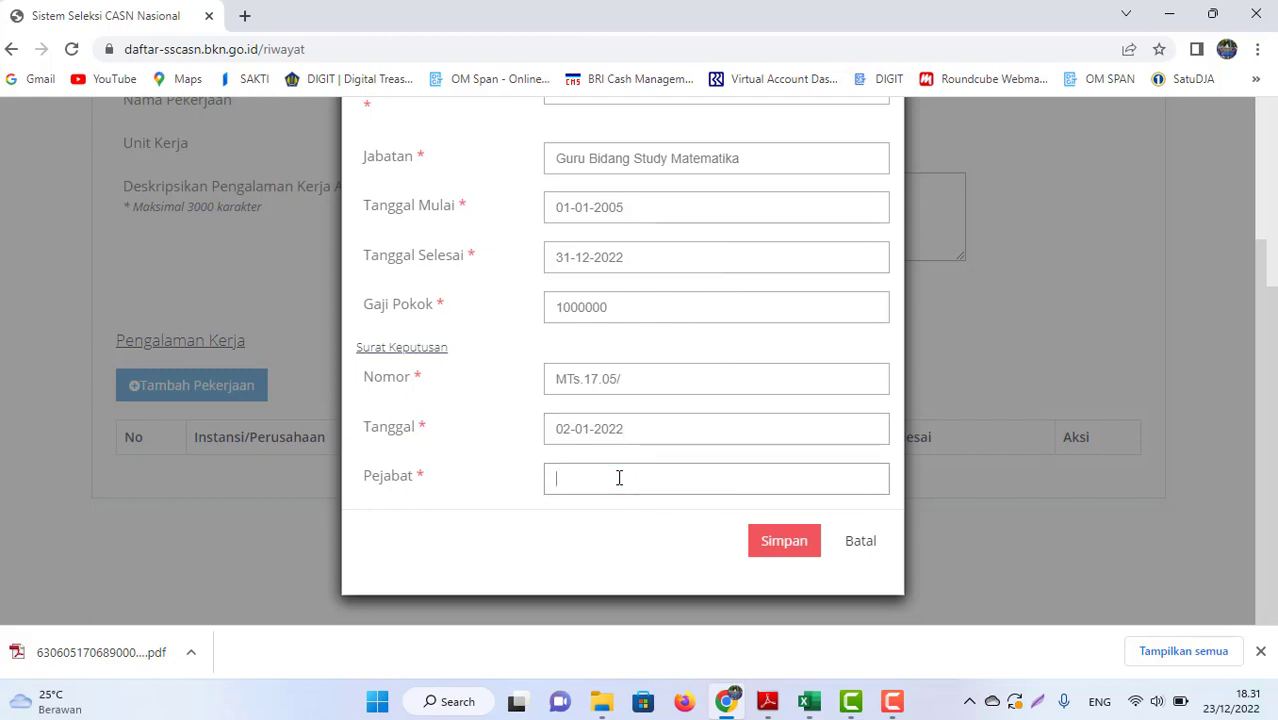
{"action": "type", "text": "Kepala MTsN "}
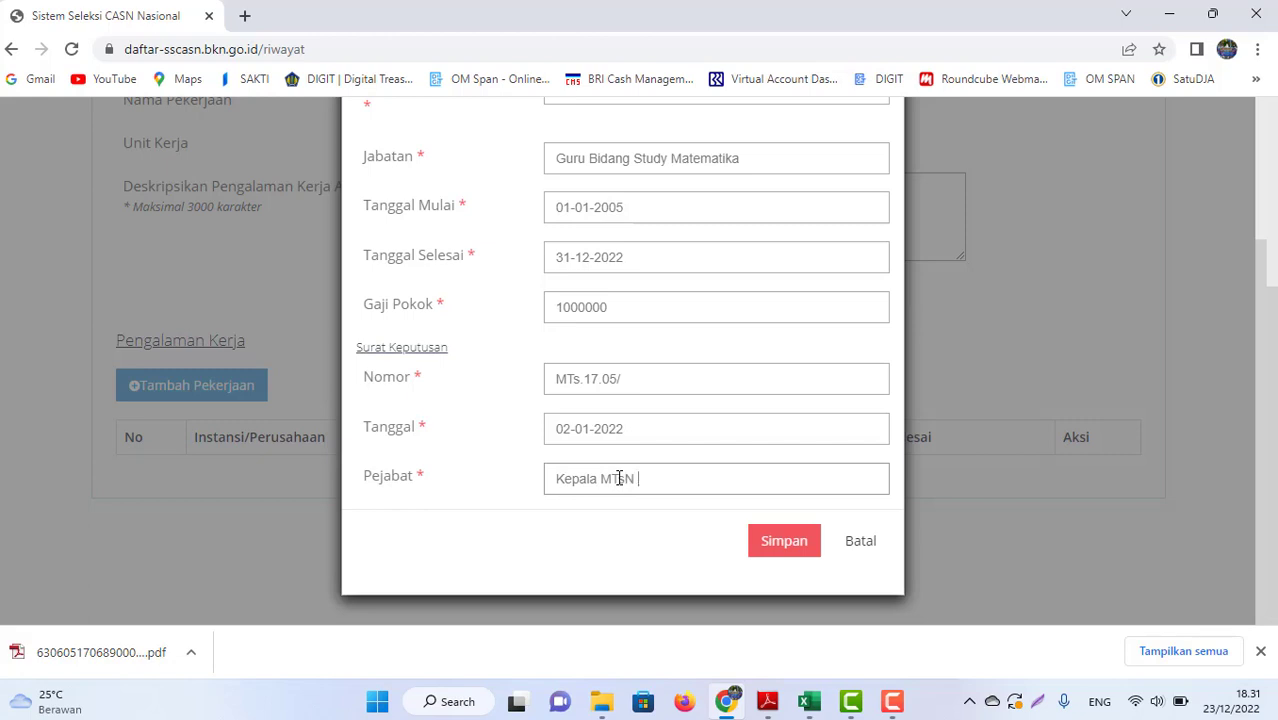
{"action": "type", "text": "1 Hulu Sungai"}
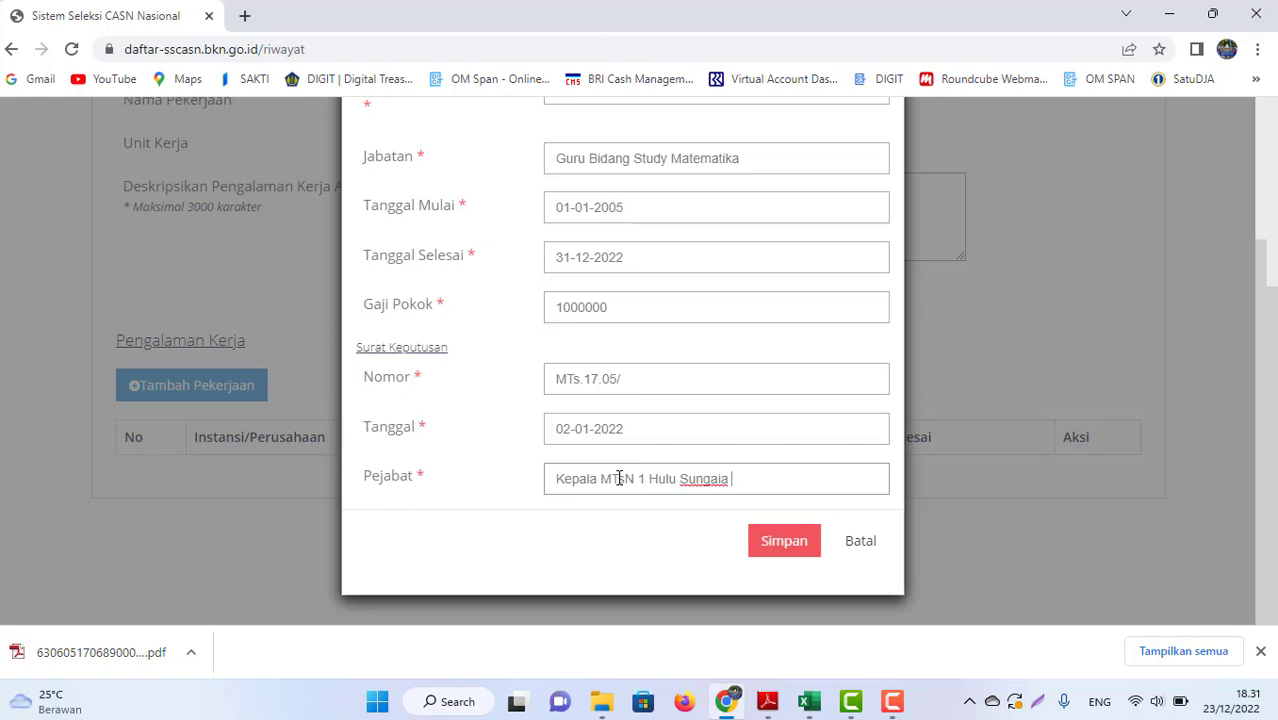
{"action": "type", "text": " Selatan"}
{"action": "left_click", "coordinate": [780, 546]}
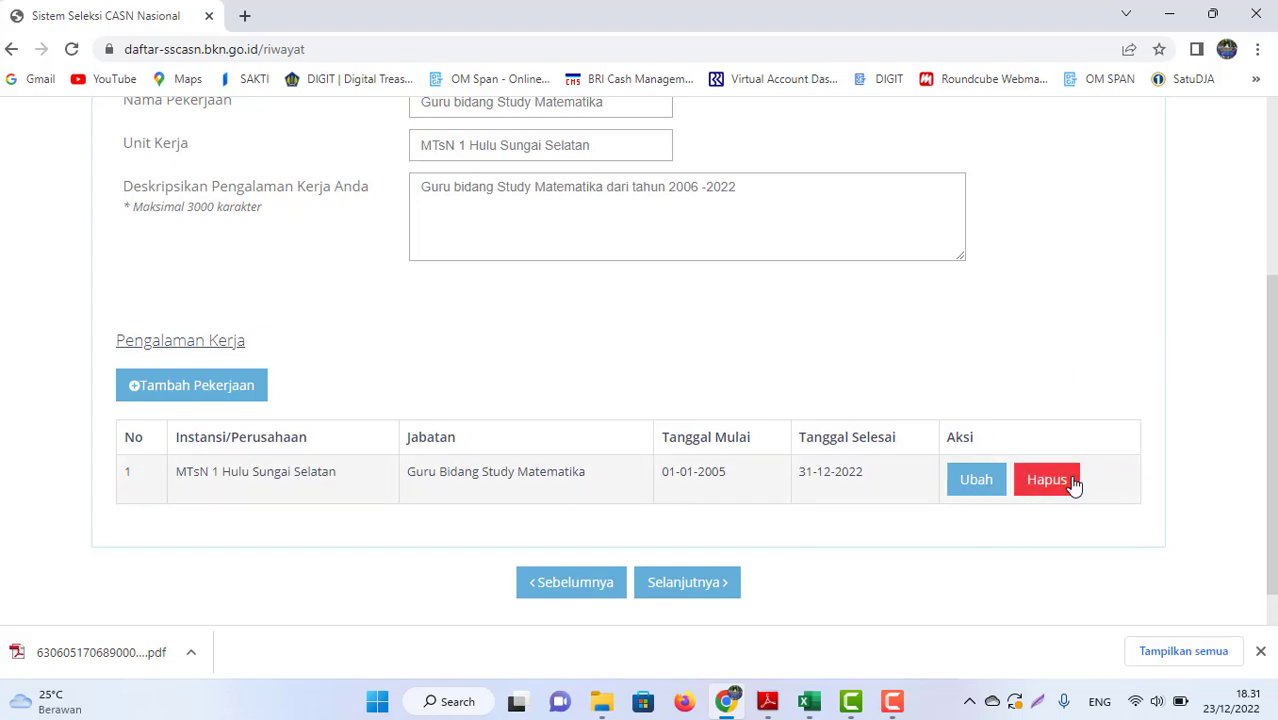
Review the completed Riwayat form, continue to the Unggah Dokumen stage and view its list of required documents.
{"action": "mouse_move", "coordinate": [1272, 365]}
{"action": "left_mouse_down"}
{"action": "mouse_move", "coordinate": [1275, 185]}
{"action": "mouse_move", "coordinate": [1275, 390]}
{"action": "left_mouse_up"}
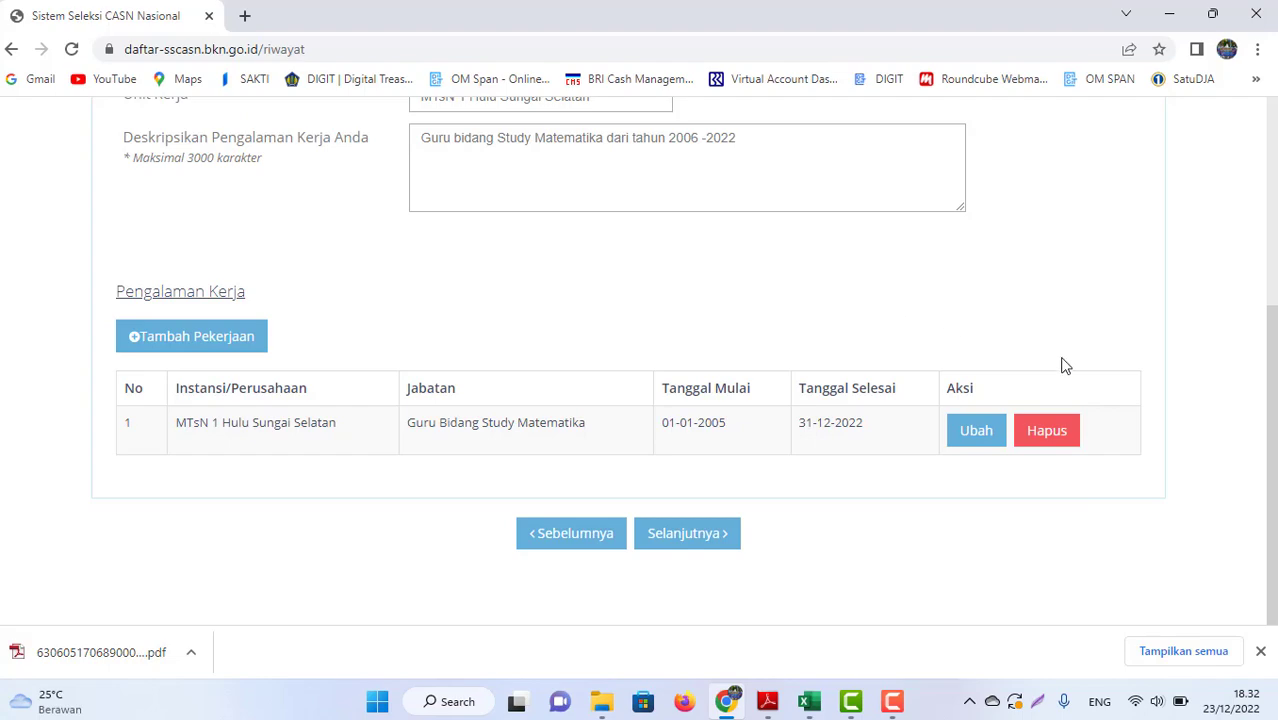
{"action": "left_click_drag", "start_coordinate": [1271, 366], "coordinate": [1271, 186]}
{"action": "scroll", "coordinate": [747, 494], "scroll_direction": "down", "scroll_amount": 3}
{"action": "left_click", "coordinate": [703, 580]}
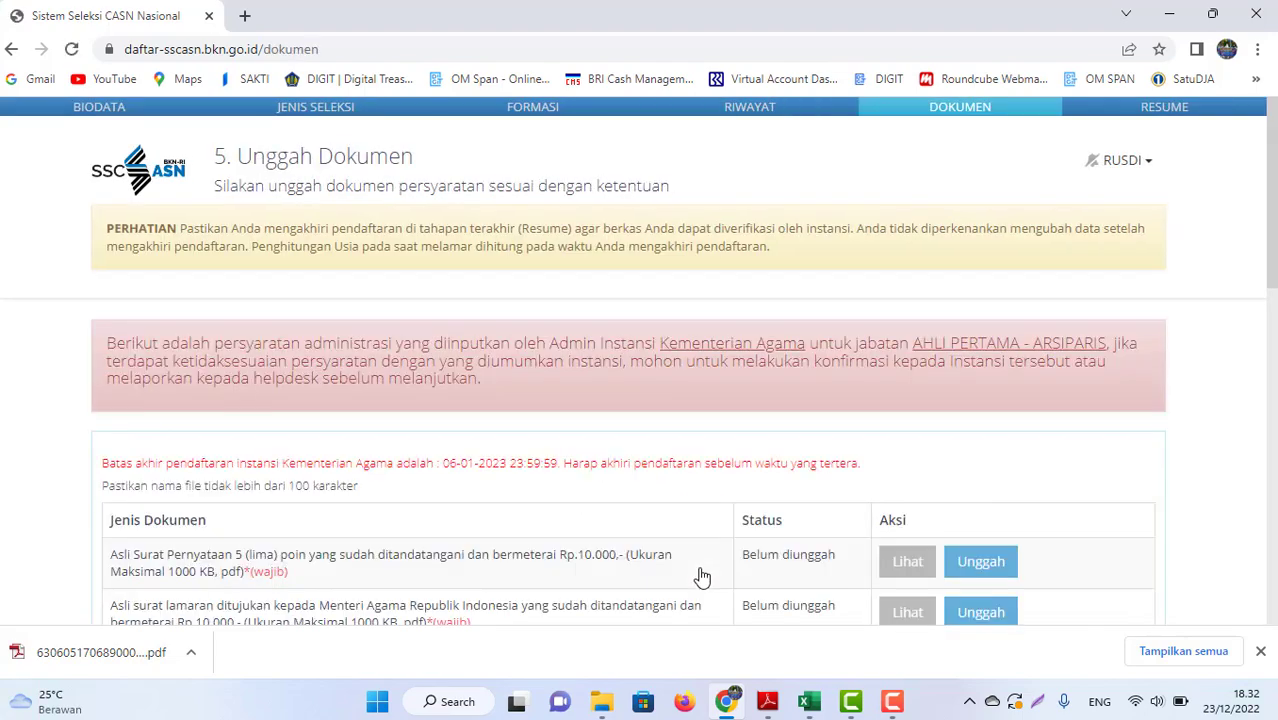
{"action": "left_click_drag", "start_coordinate": [1272, 232], "coordinate": [1274, 325]}
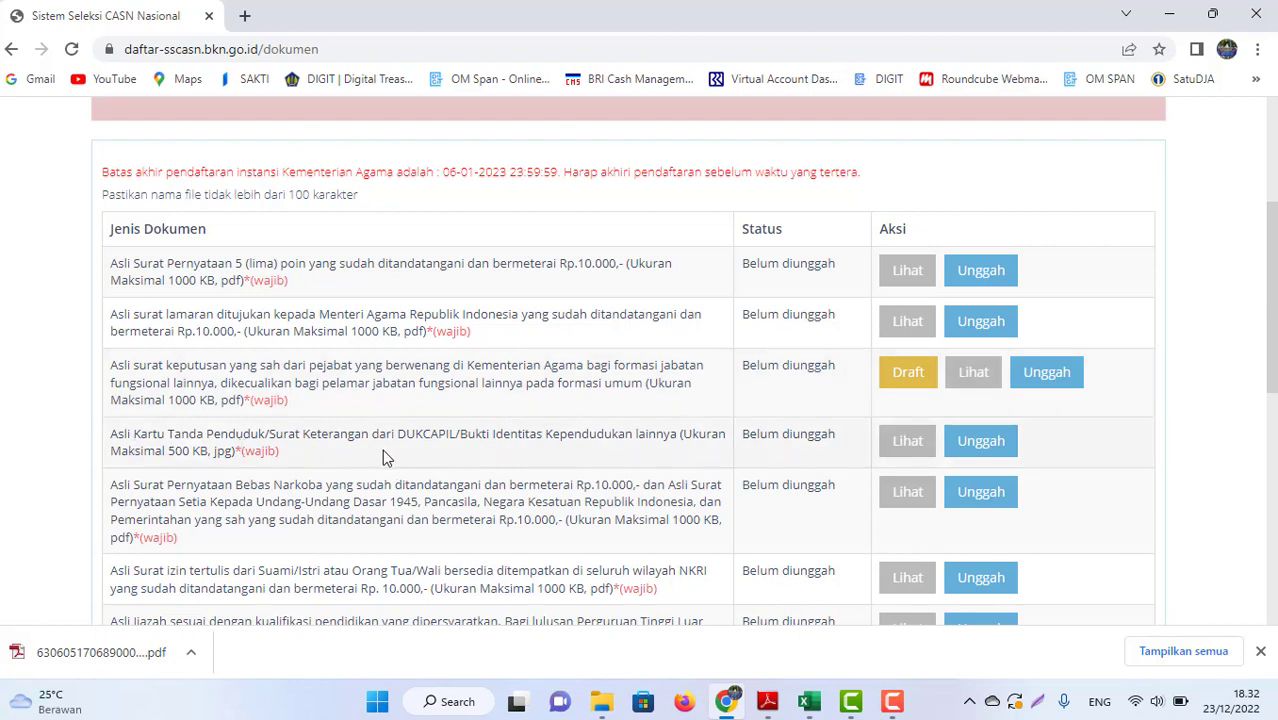
Review the rest of the required document list, the Ketentuan unggah dokumen rules and the account information card print option.
{"action": "left_click_drag", "start_coordinate": [1264, 325], "coordinate": [1274, 458]}
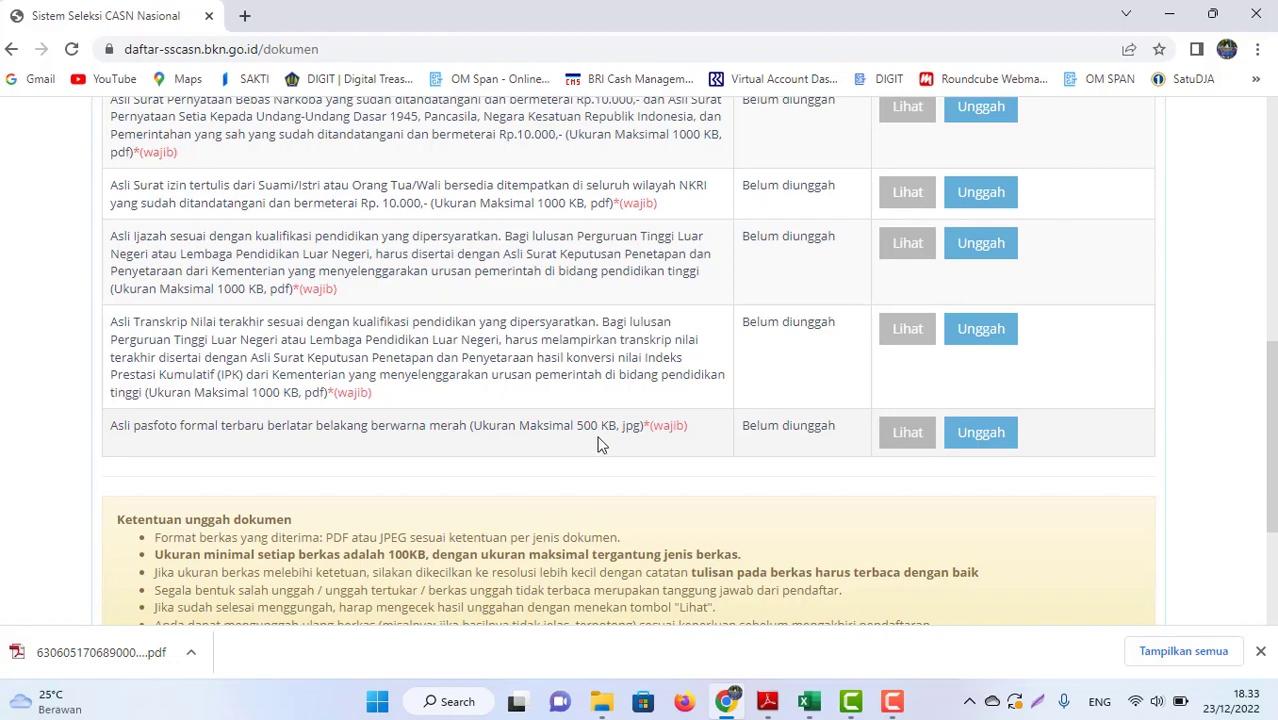
{"action": "left_click_drag", "start_coordinate": [1270, 498], "coordinate": [1274, 187]}
{"action": "left_click_drag", "start_coordinate": [1275, 248], "coordinate": [420, 617]}
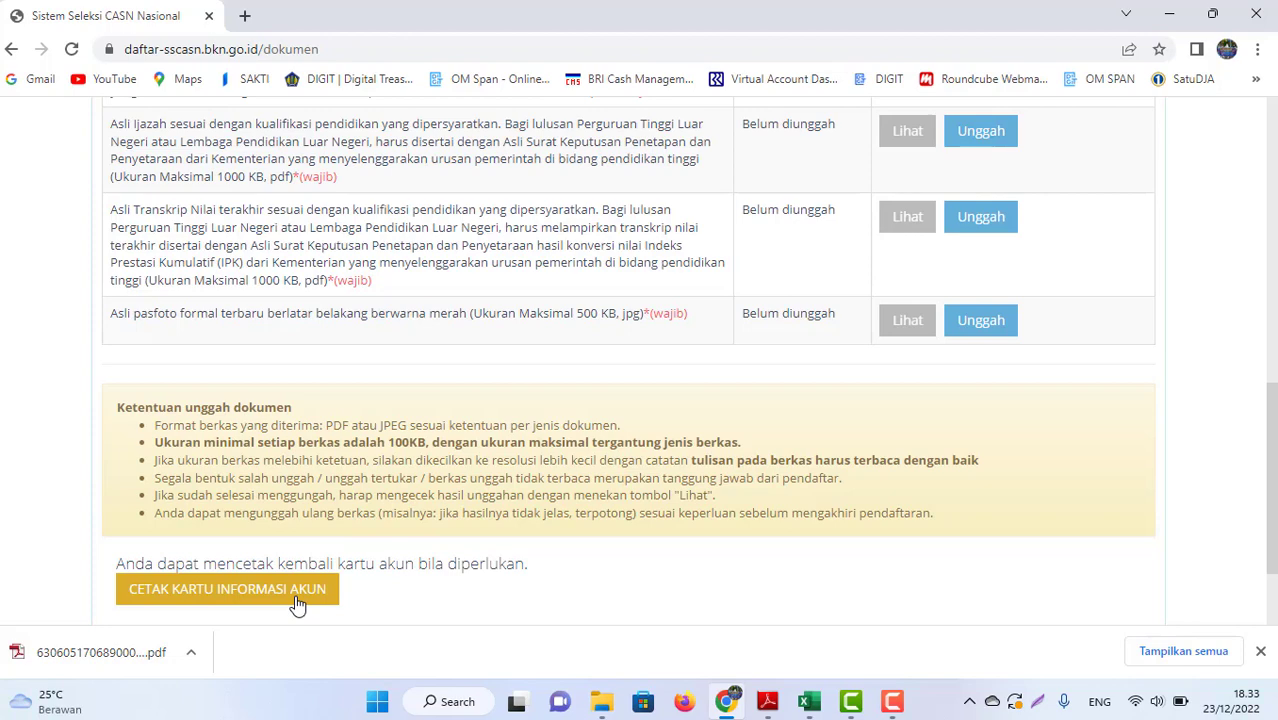
{"action": "left_click_drag", "start_coordinate": [1271, 470], "coordinate": [1271, 190]}
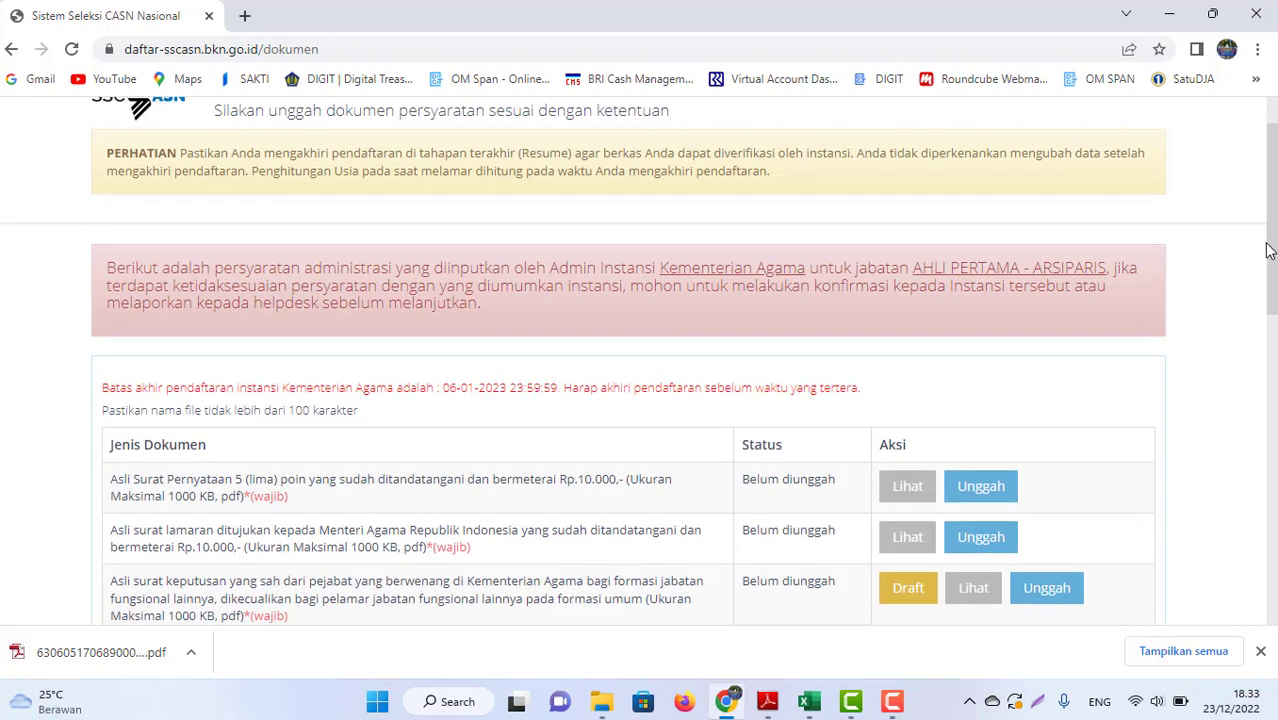
Try to open the Resume stage and look again at the account information card print option below the upload rules.
{"action": "left_click_drag", "start_coordinate": [1145, 345], "coordinate": [1260, 95]}
{"action": "left_click", "coordinate": [1155, 108]}
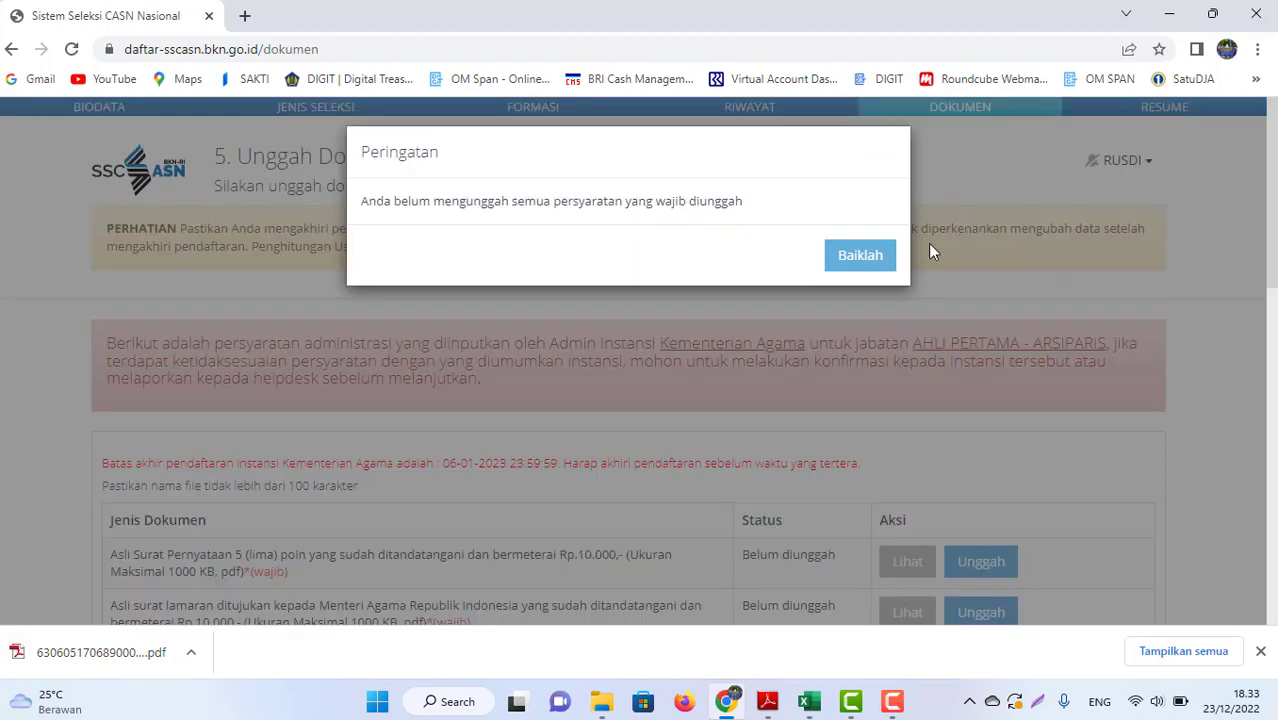
{"action": "left_click", "coordinate": [866, 256]}
{"action": "left_click_drag", "start_coordinate": [1272, 220], "coordinate": [1274, 598]}
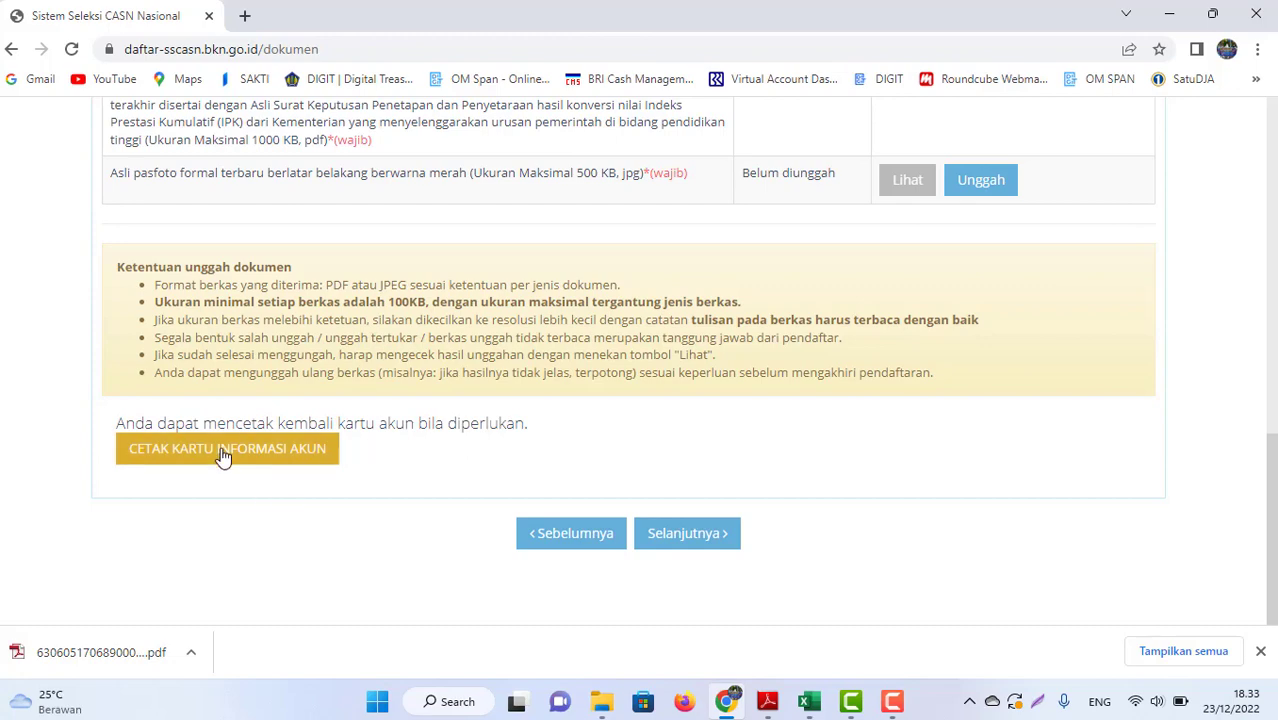
{"action": "left_click_drag", "start_coordinate": [1272, 529], "coordinate": [1272, 150]}
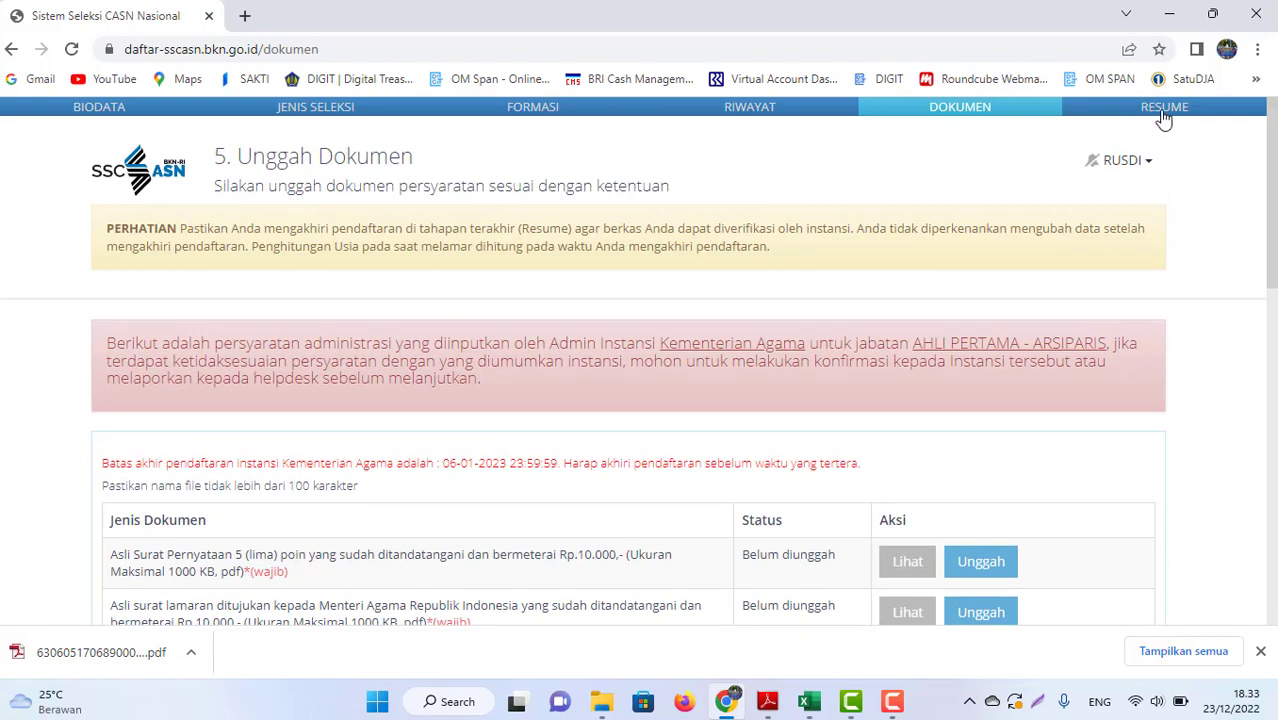